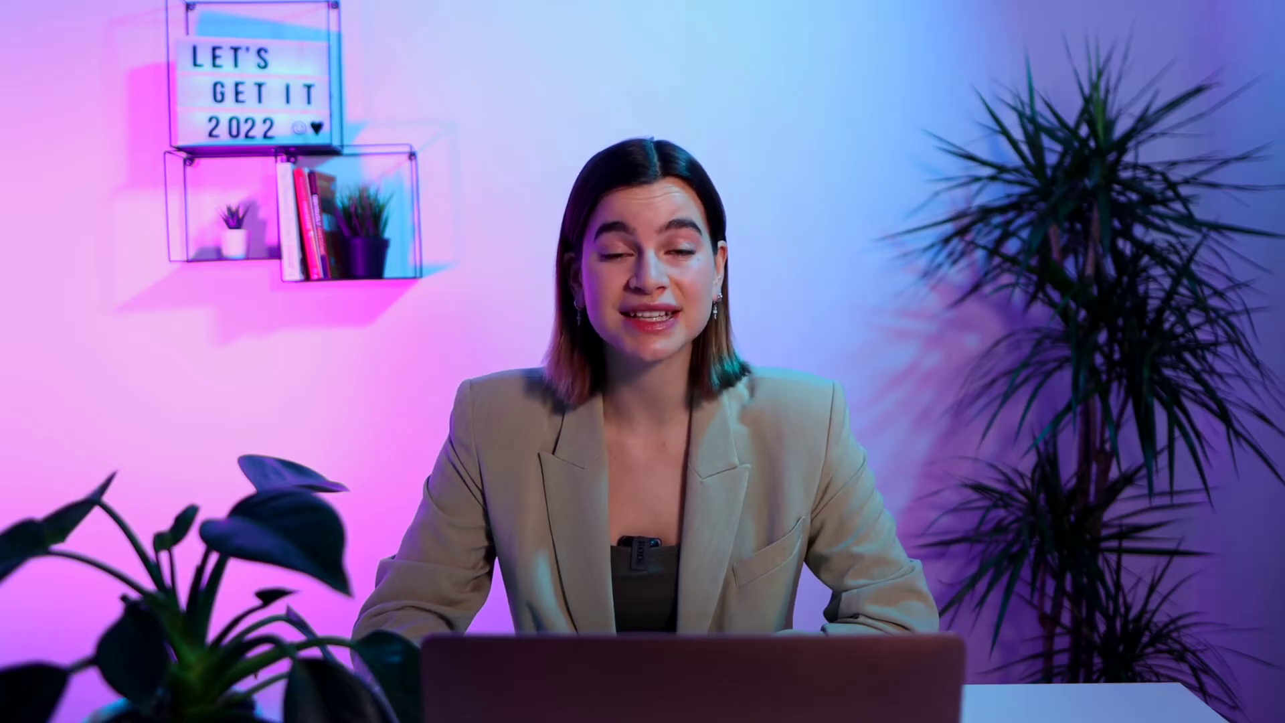
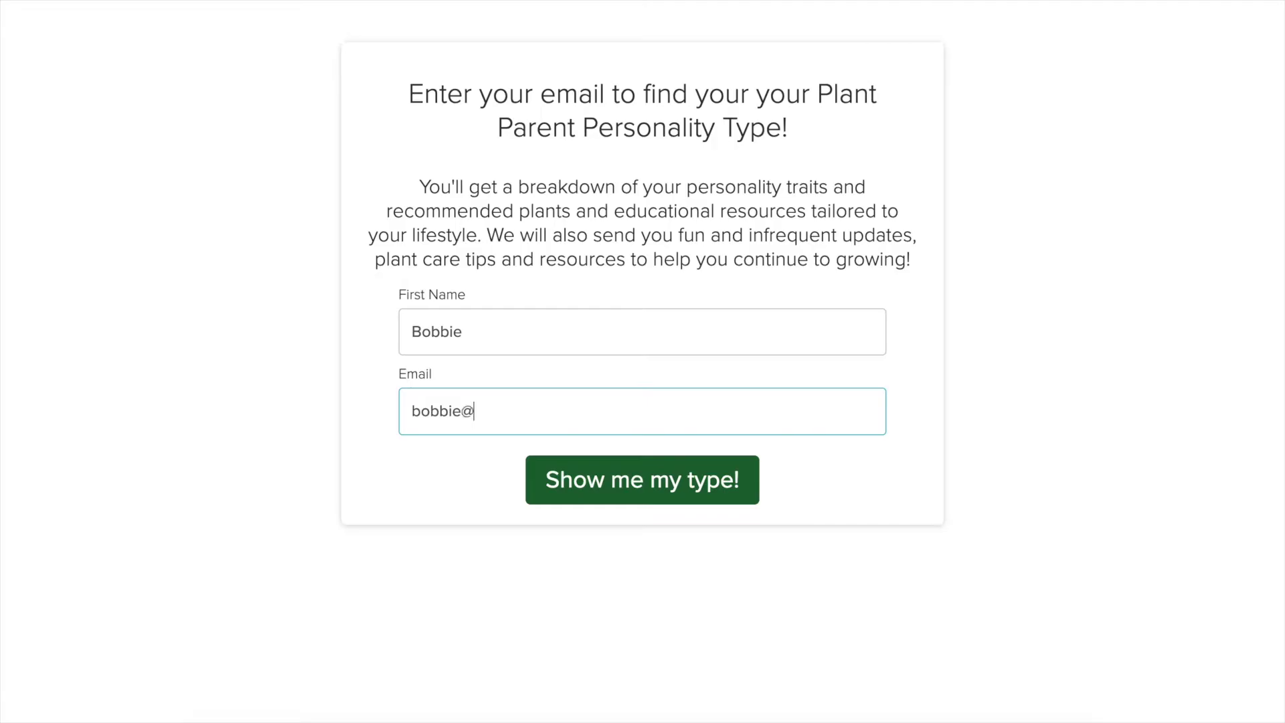
# Submit the contact form and scroll to the Mindful Plant Parent result's recommended plants
pyautogui.click(580, 476)
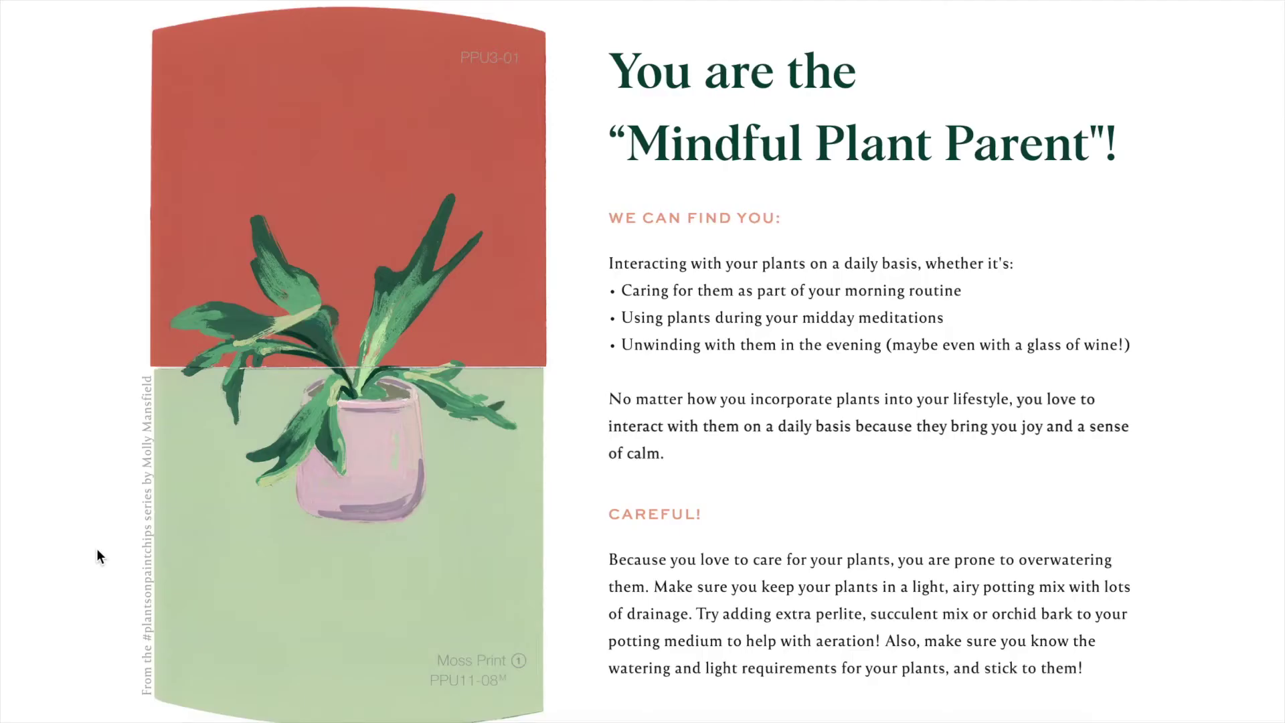
pyautogui.scroll(-7, 97, 550)
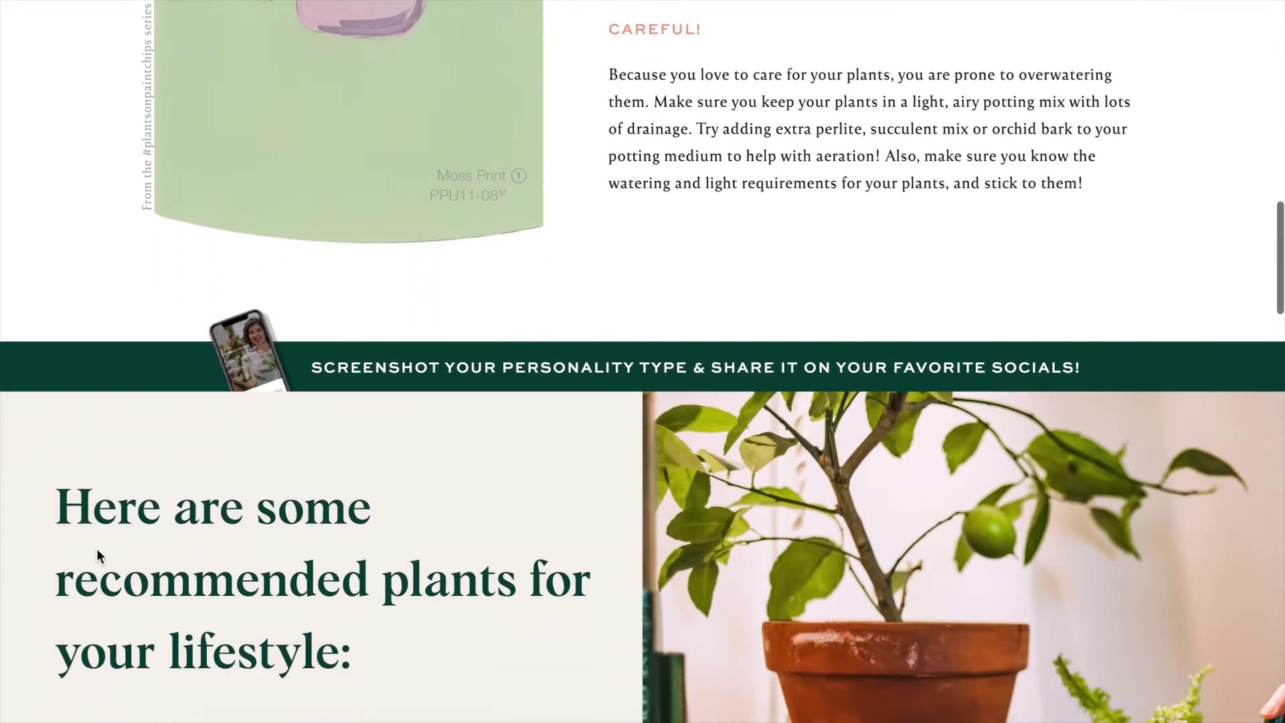
pyautogui.scroll(-7, 96, 548)
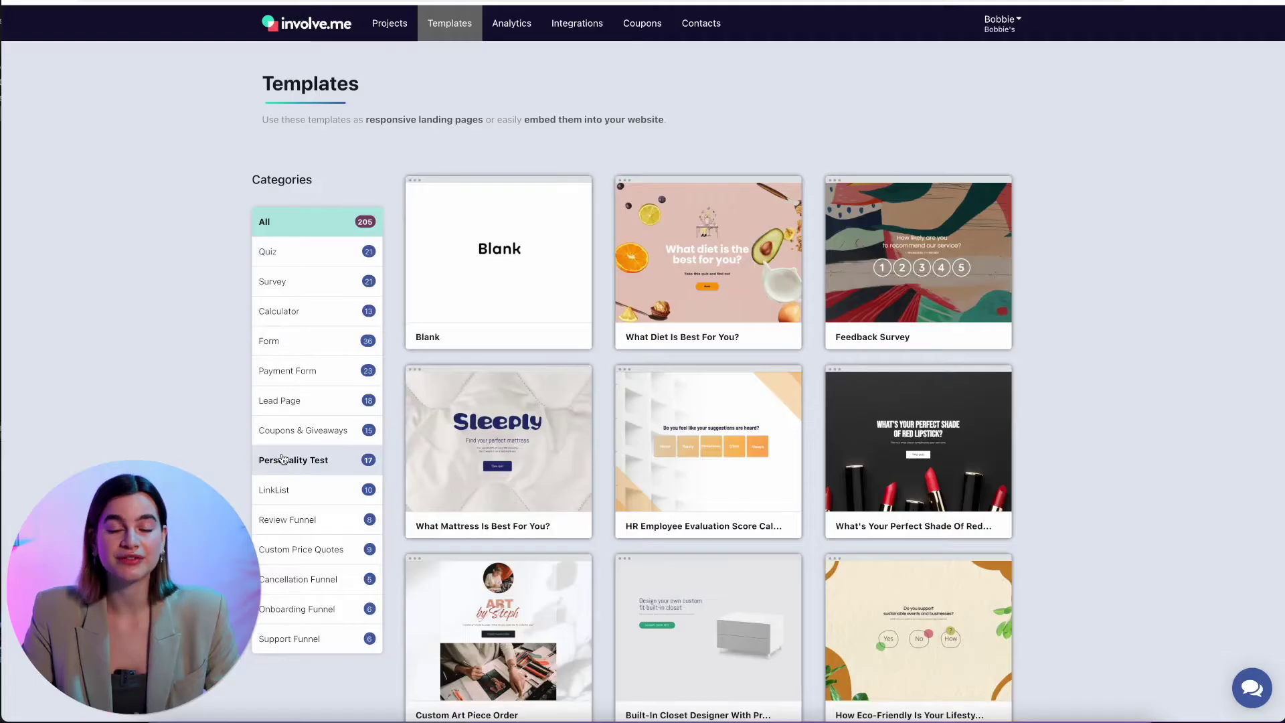
# Start an answer-based outcomes project from the Personality Test template 'What's Your Fashion Personality?'
pyautogui.click(293, 460)
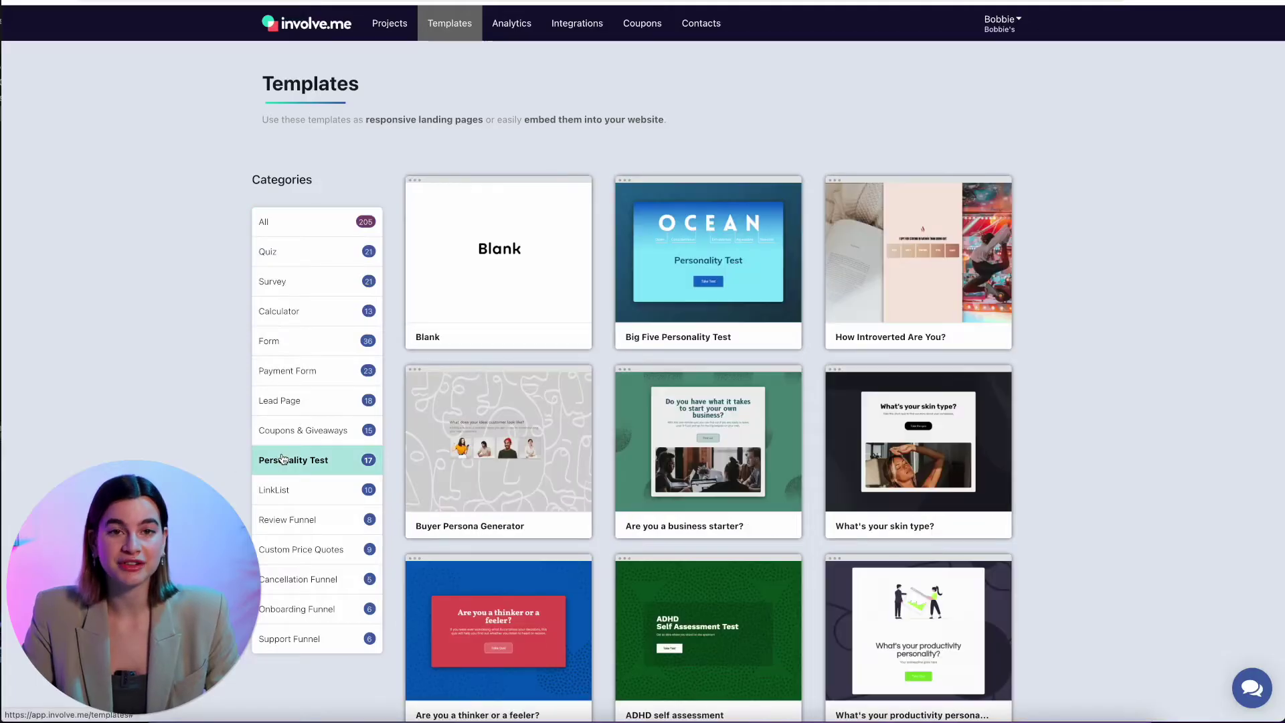
pyautogui.scroll(-6, 1100, 389)
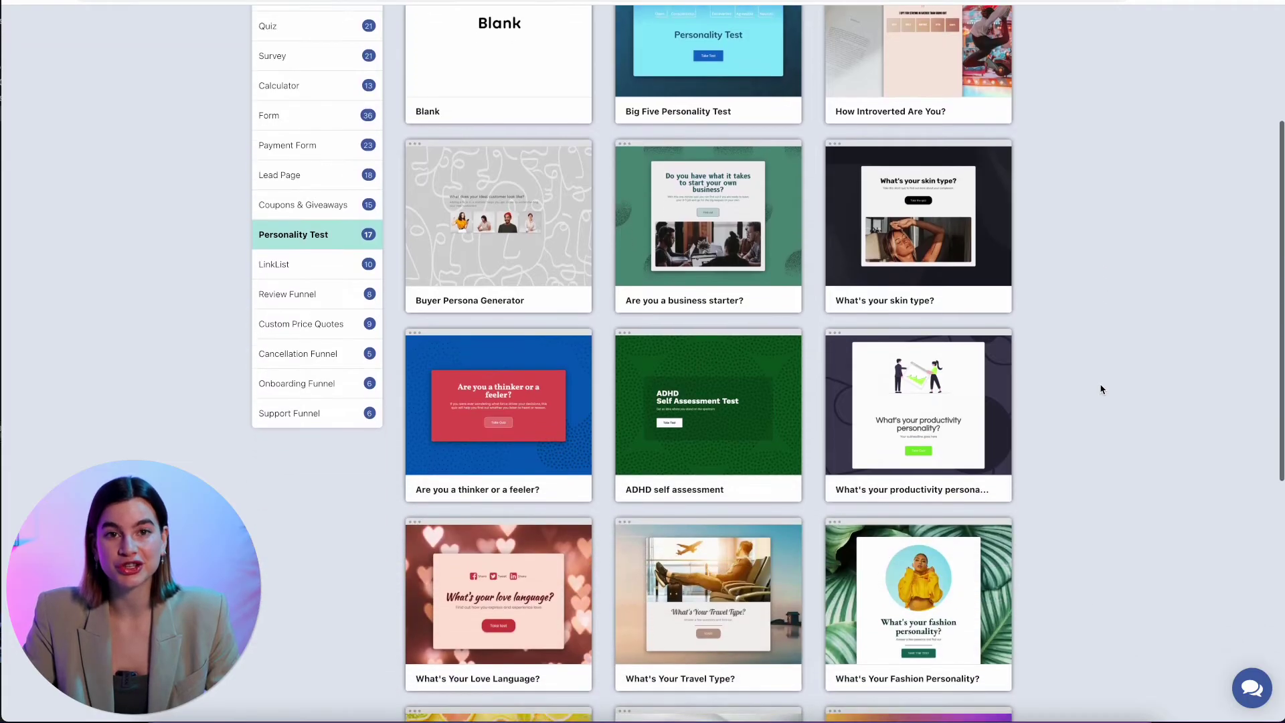
pyautogui.moveTo(905, 423)
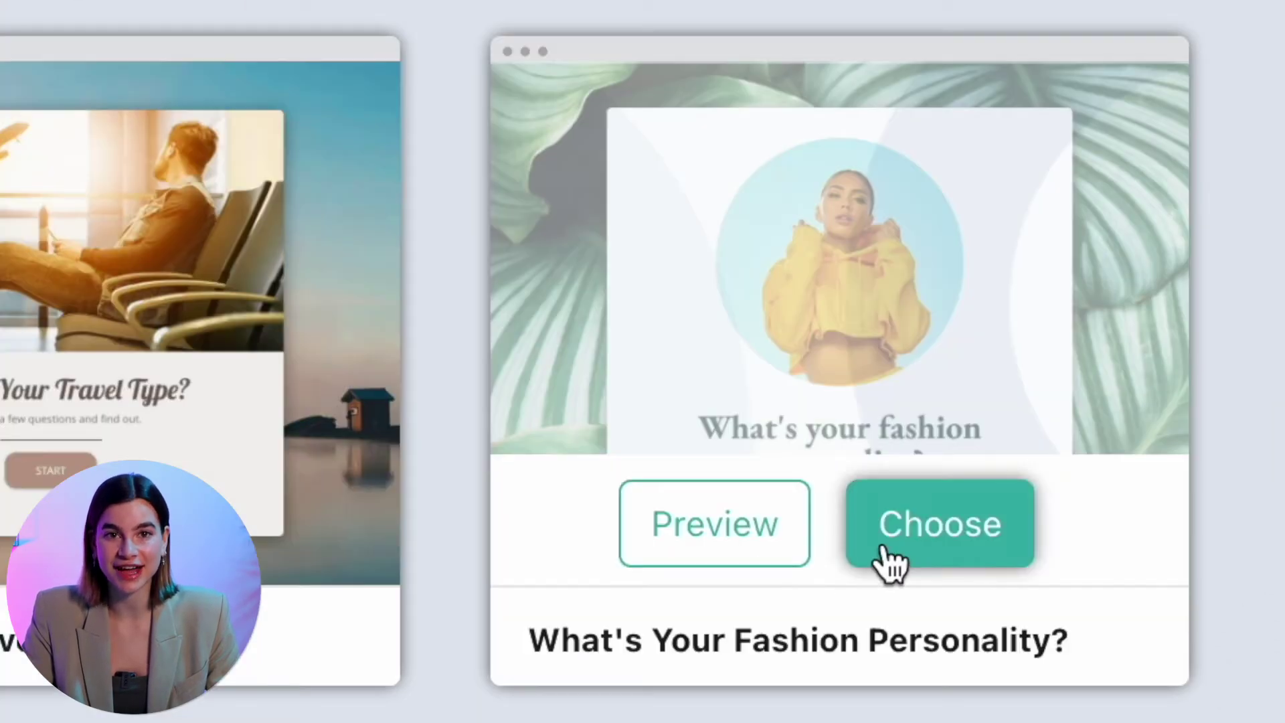
pyautogui.click(890, 562)
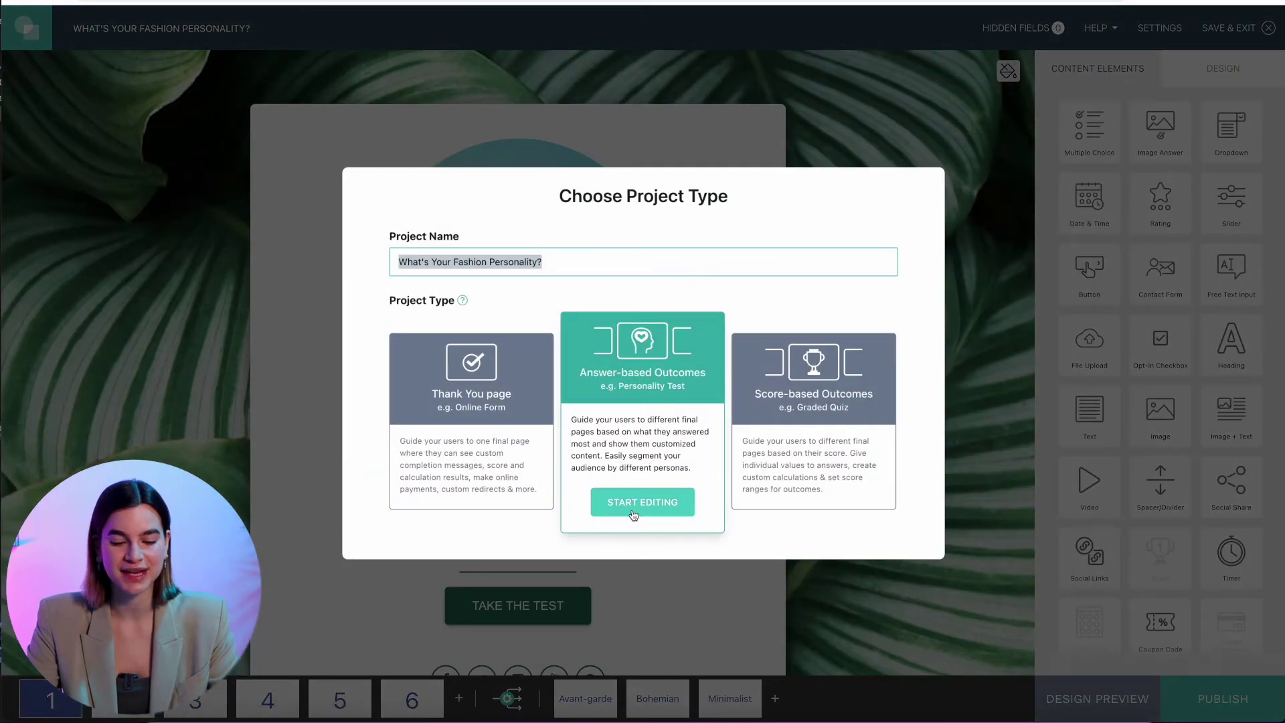
pyautogui.click(633, 514)
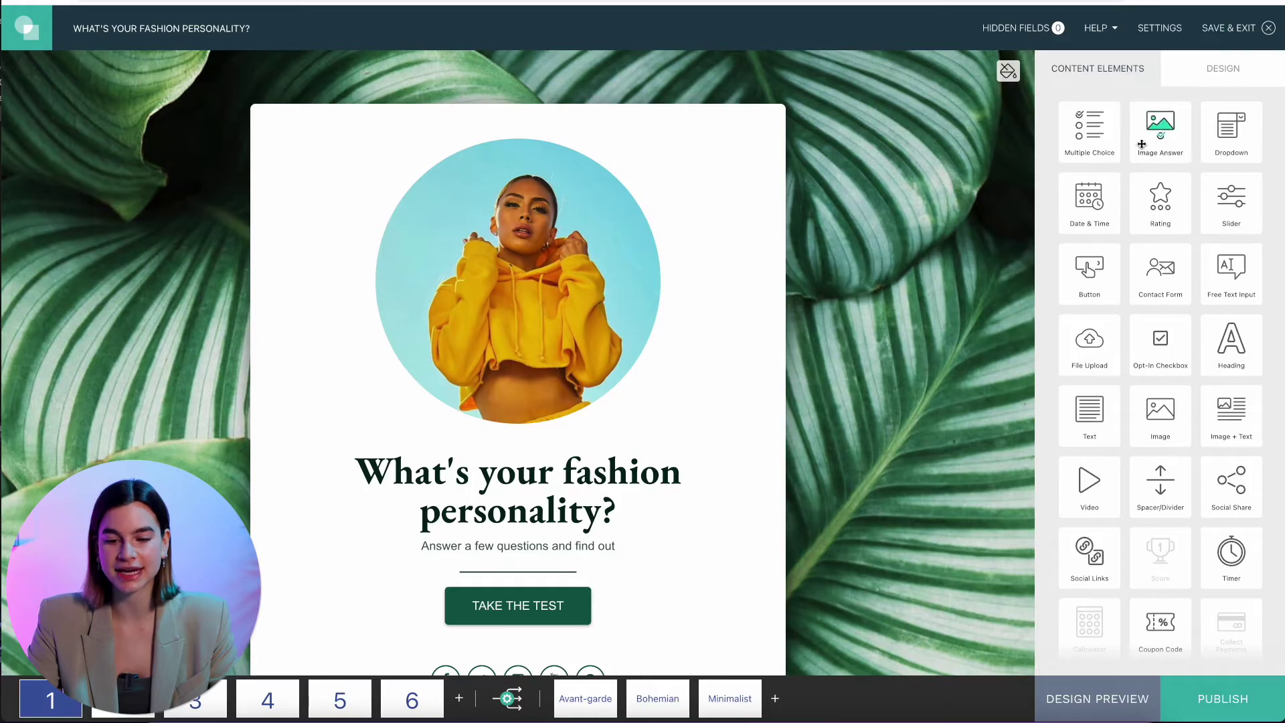
pyautogui.click(1194, 72)
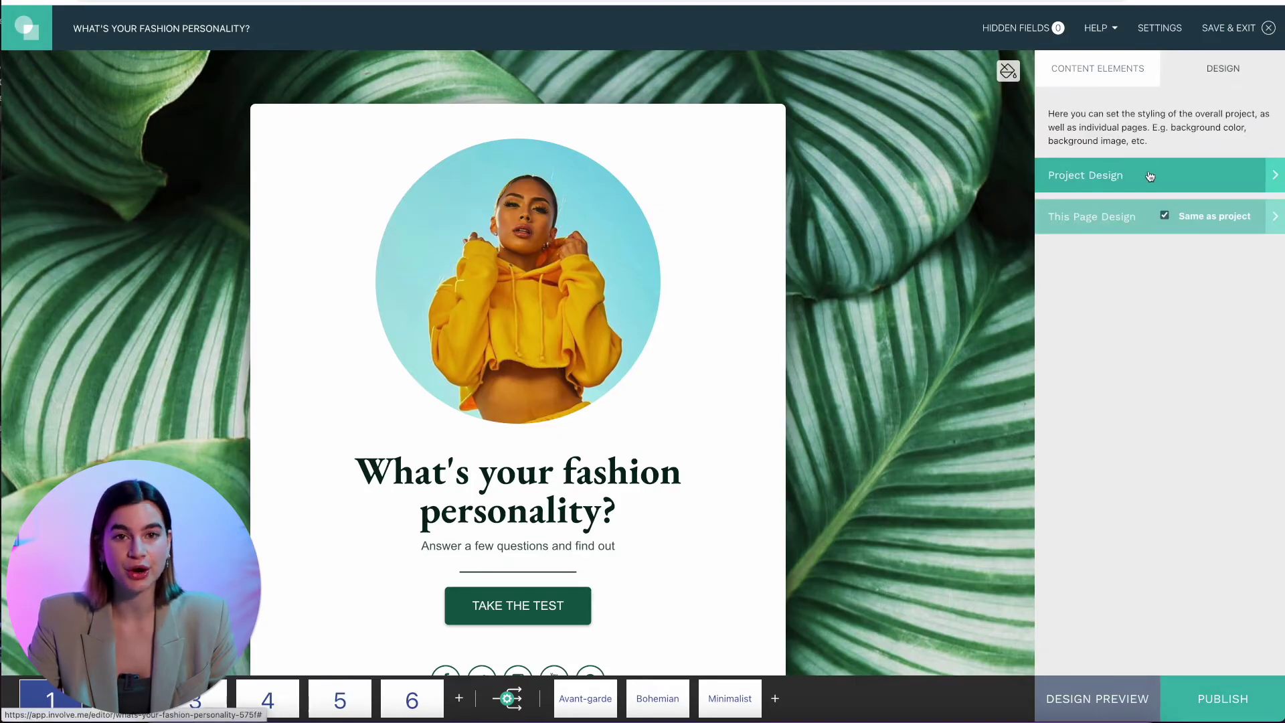
pyautogui.click(1149, 176)
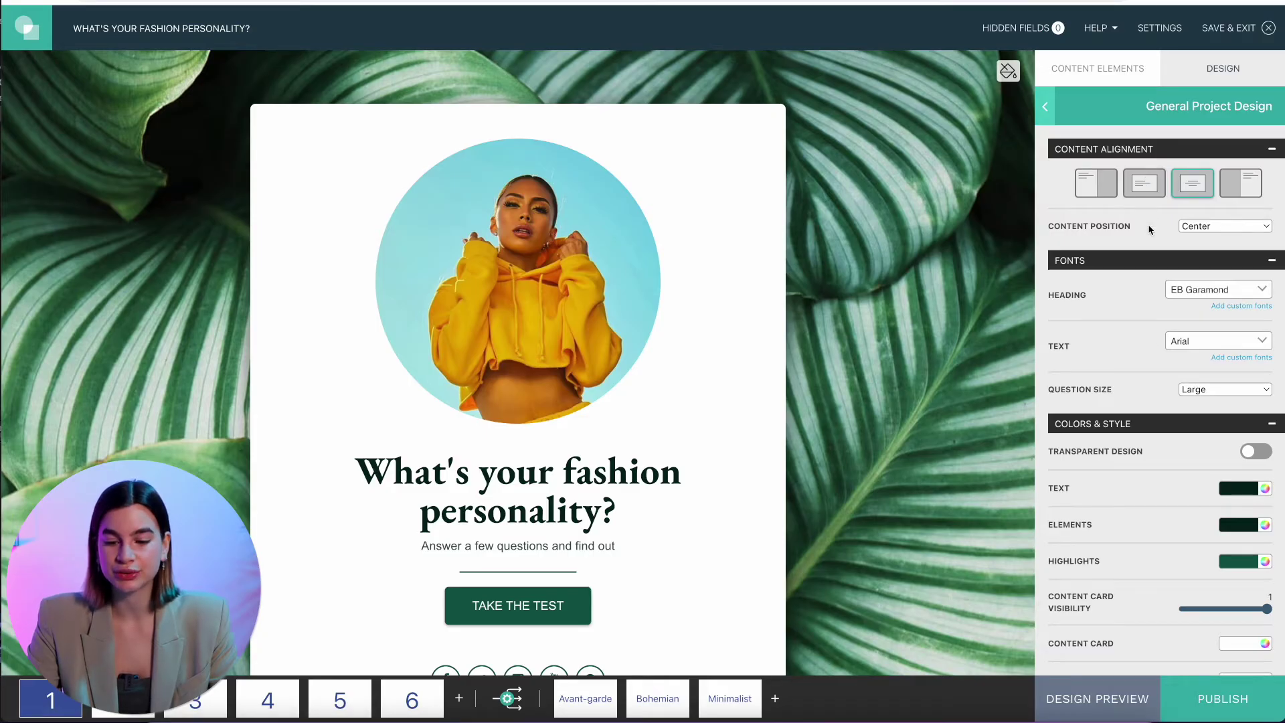
pyautogui.scroll(-3, 1151, 276)
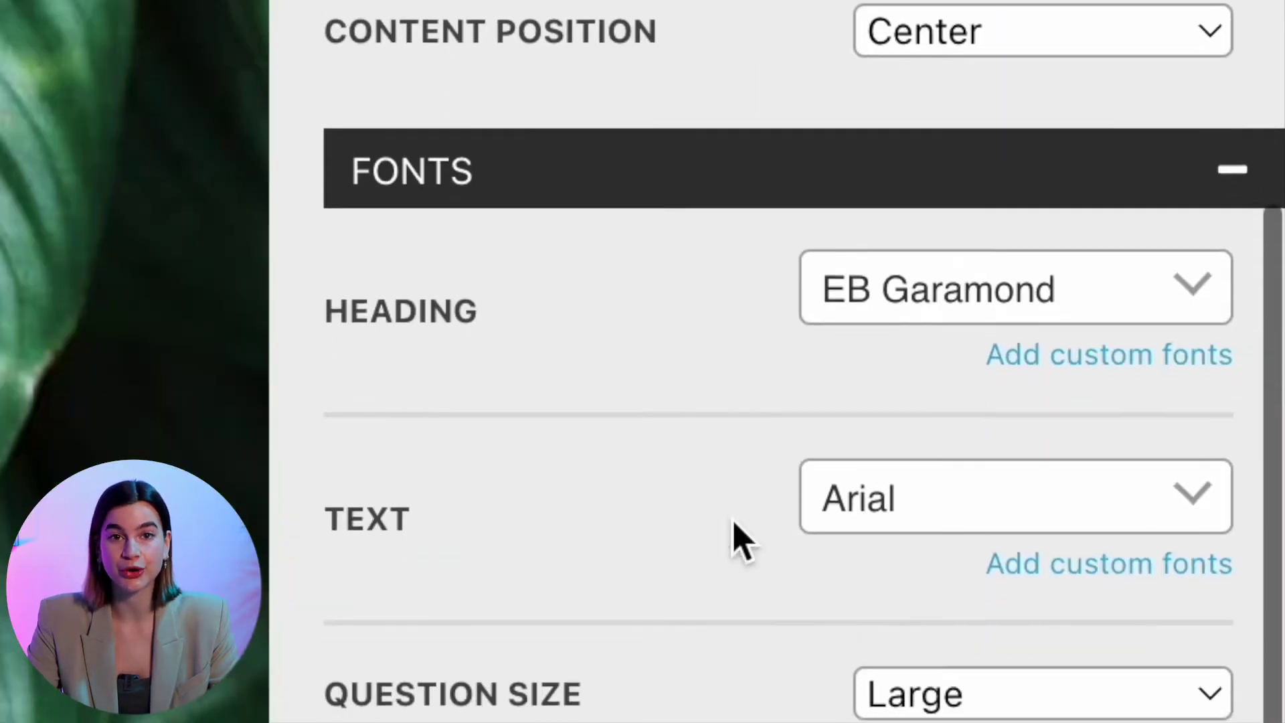
pyautogui.scroll(-2, 1150, 276)
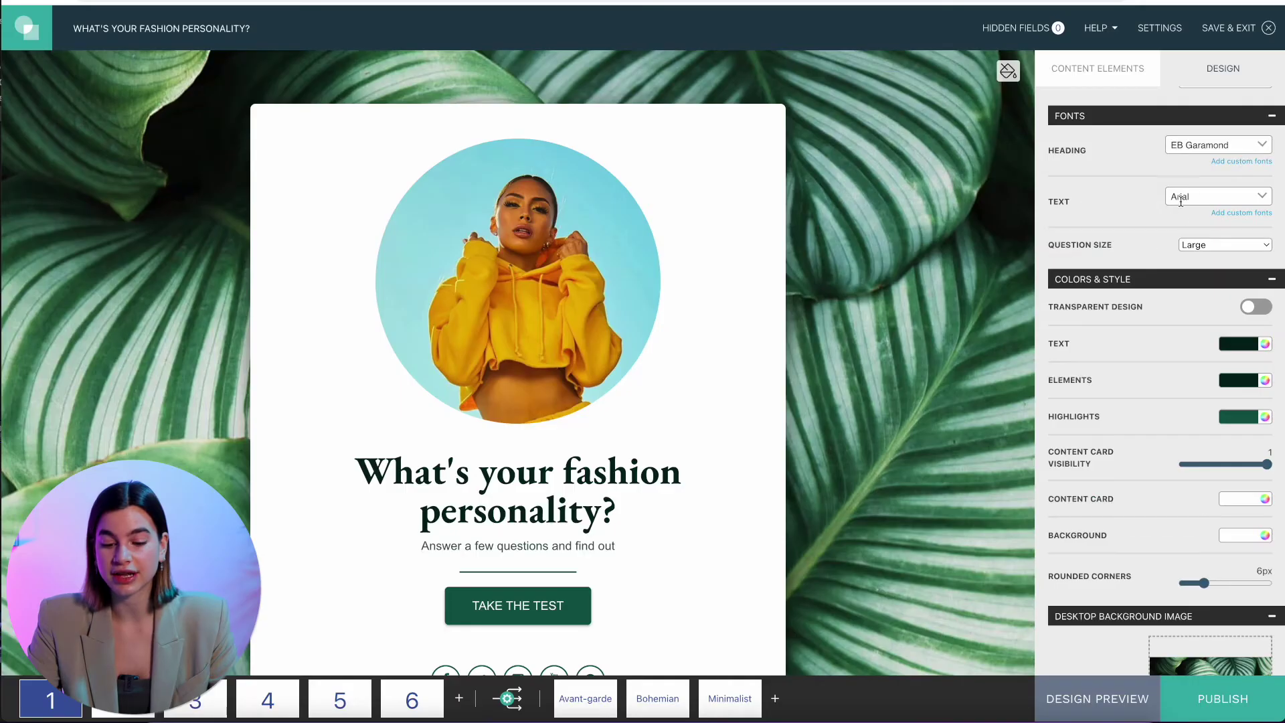
pyautogui.scroll(-5, 1171, 247)
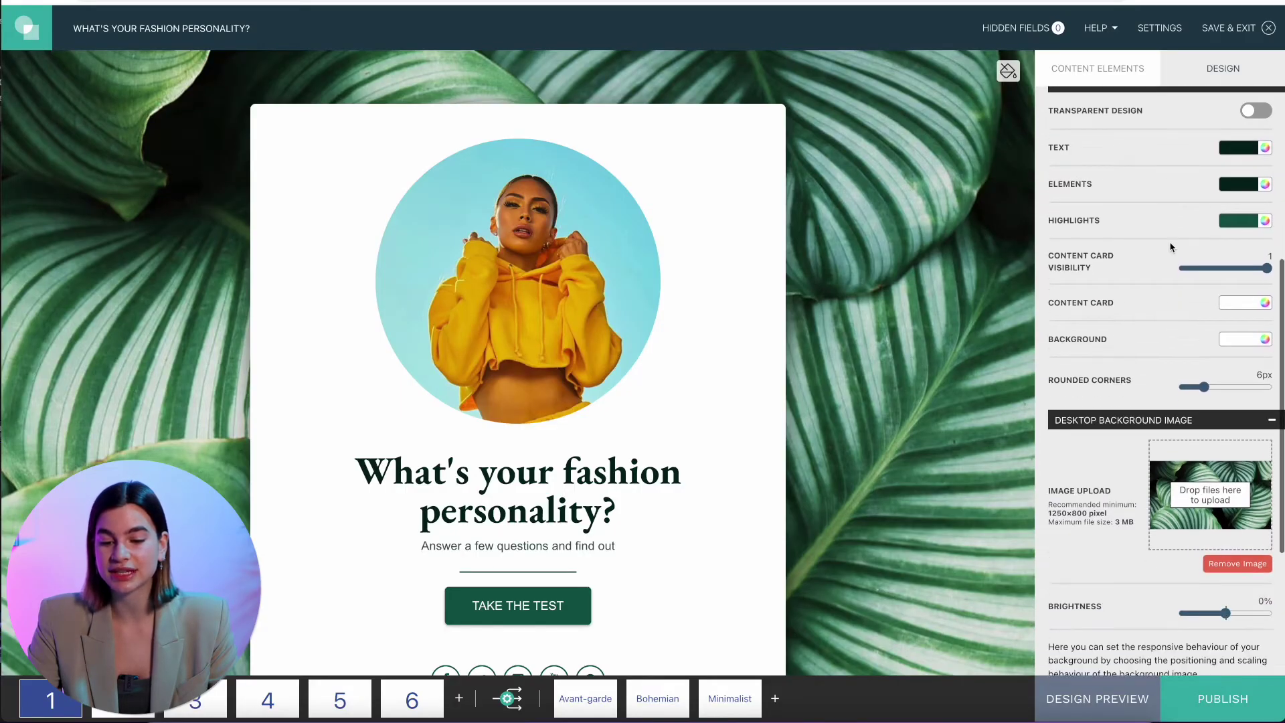
pyautogui.scroll(-3, 1171, 247)
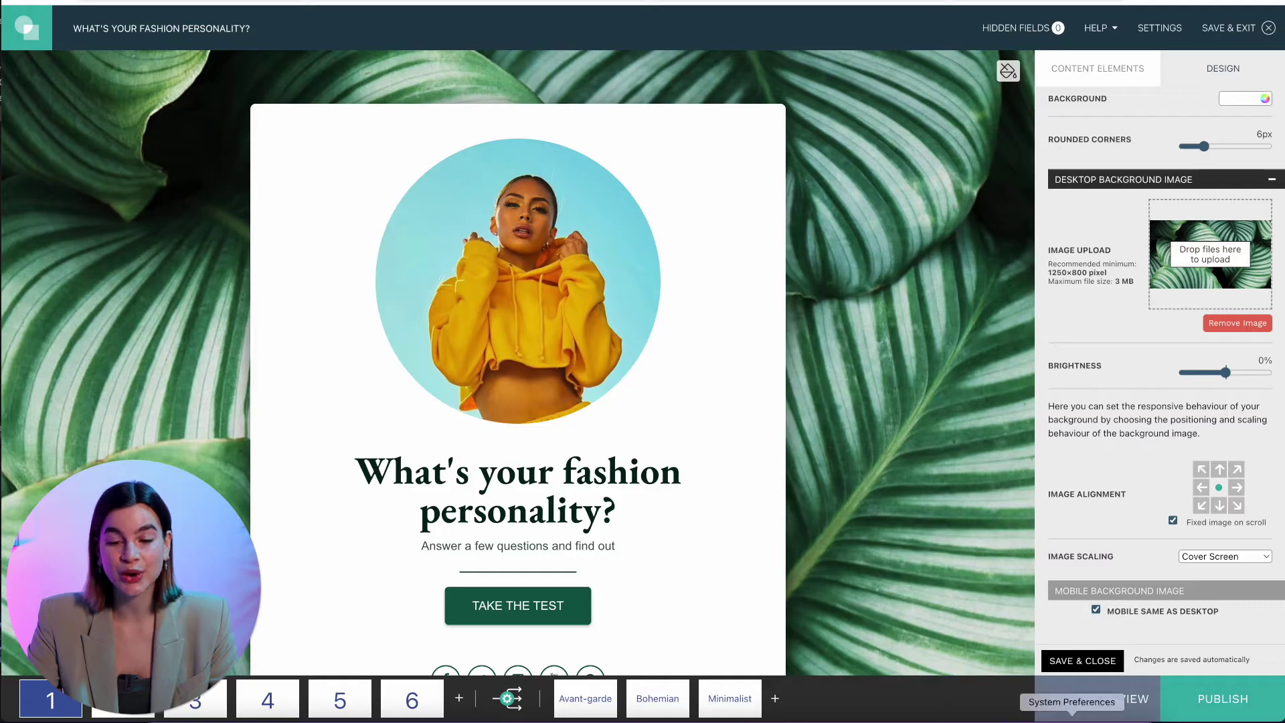
pyautogui.click(1071, 666)
pyautogui.click(1099, 79)
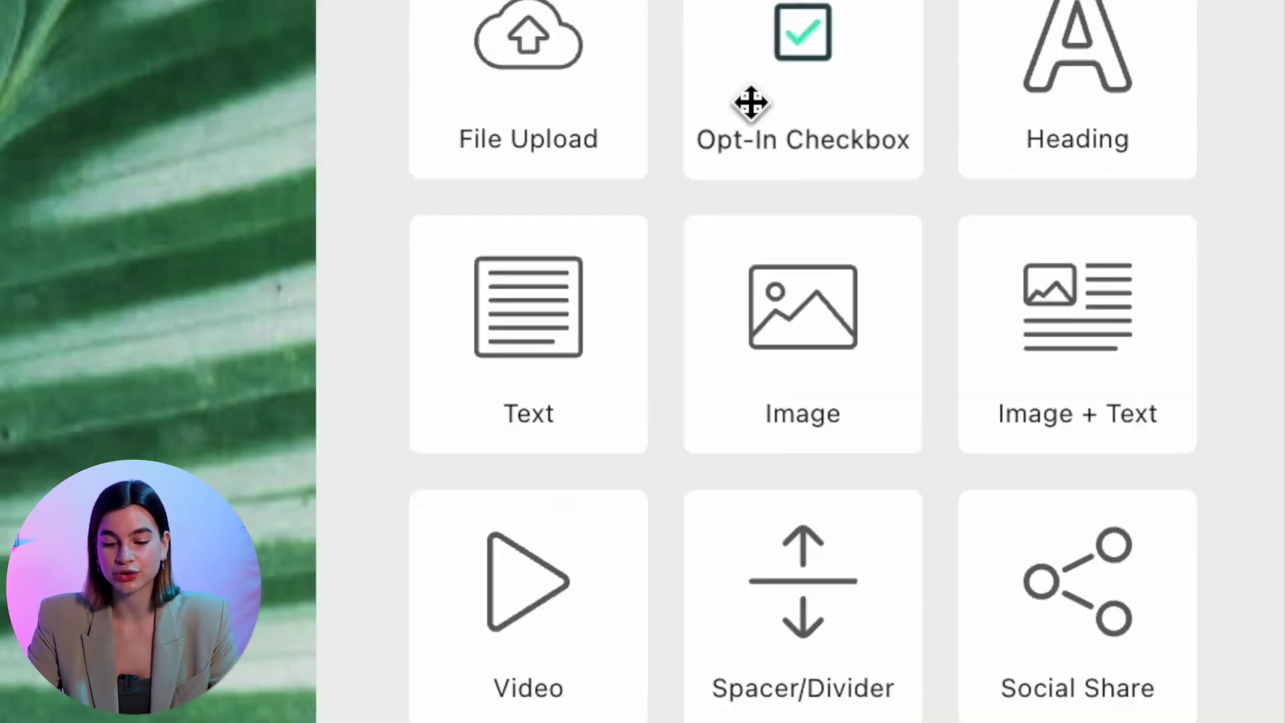
# Add an image element to the quiz page and upload a picture into it
pyautogui.moveTo(817, 376); pyautogui.dragTo(512, 180)
pyautogui.moveTo(1160, 227); pyautogui.dragTo(1182, 226)
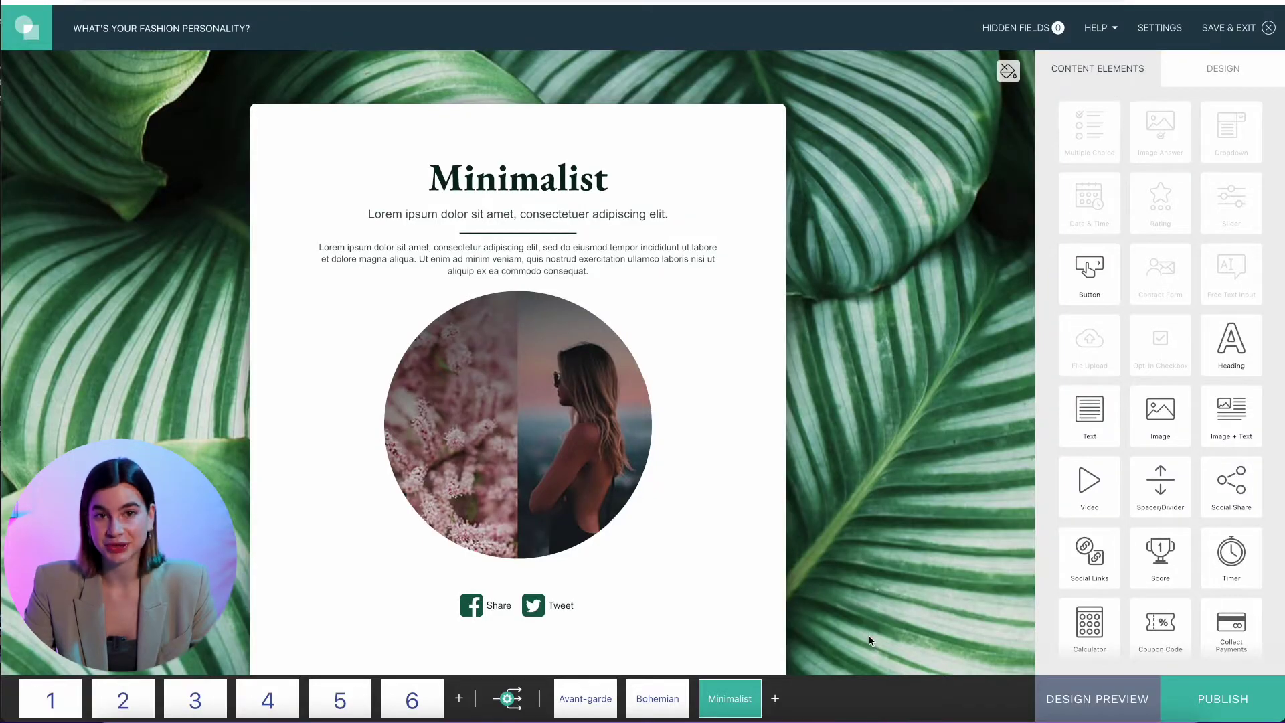
pyautogui.moveTo(586, 704)
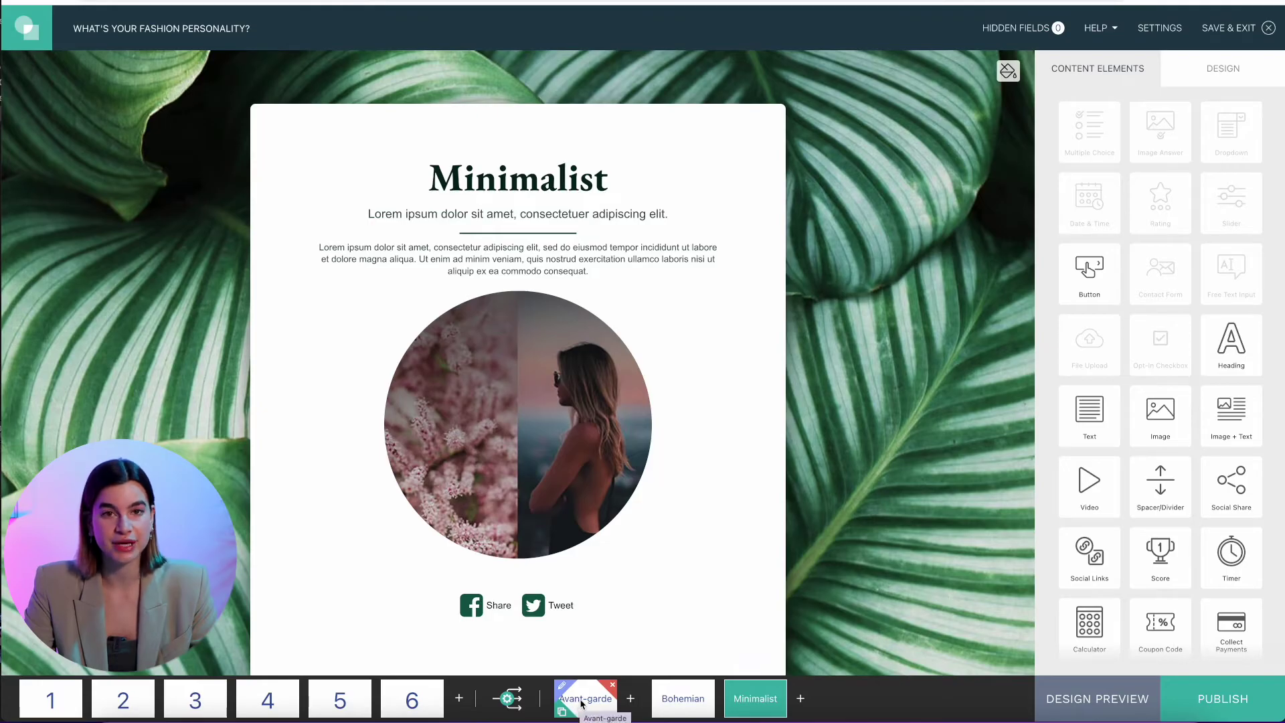
# Look through the Avant-garde, Bohemian and Minimalist outcome pages, then begin adding a new outcome
pyautogui.click(592, 701)
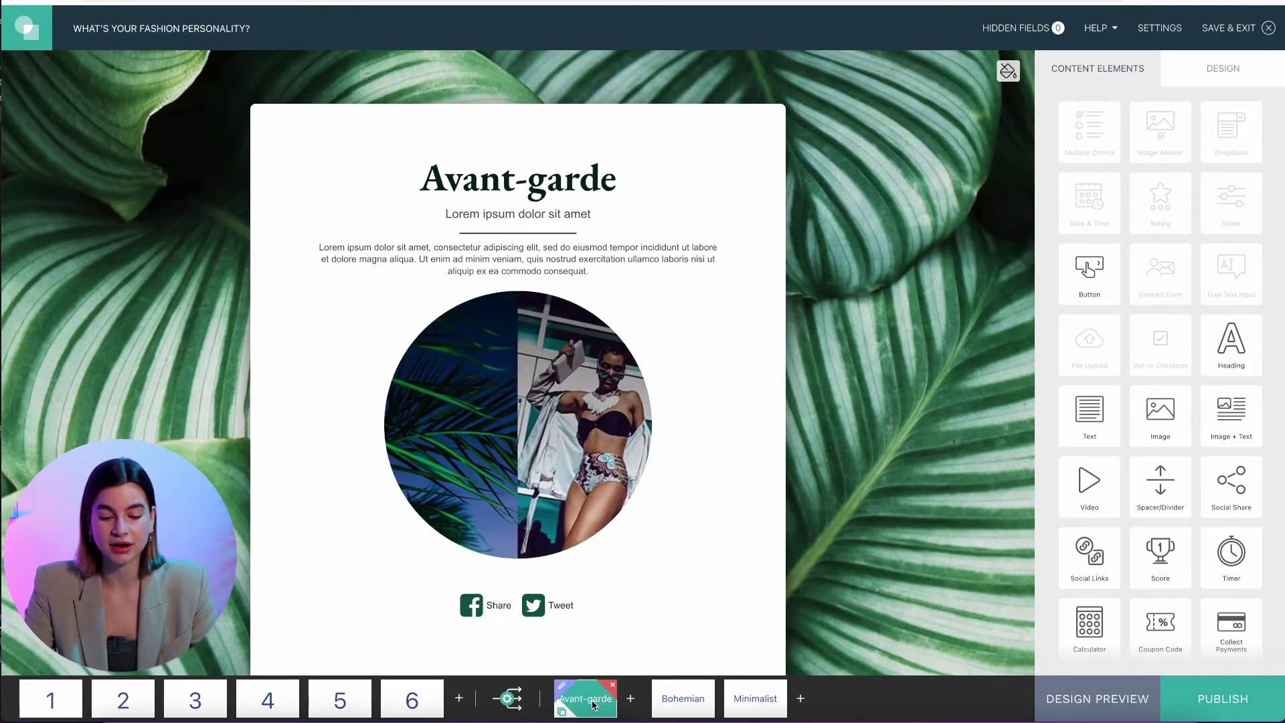
pyautogui.click(662, 699)
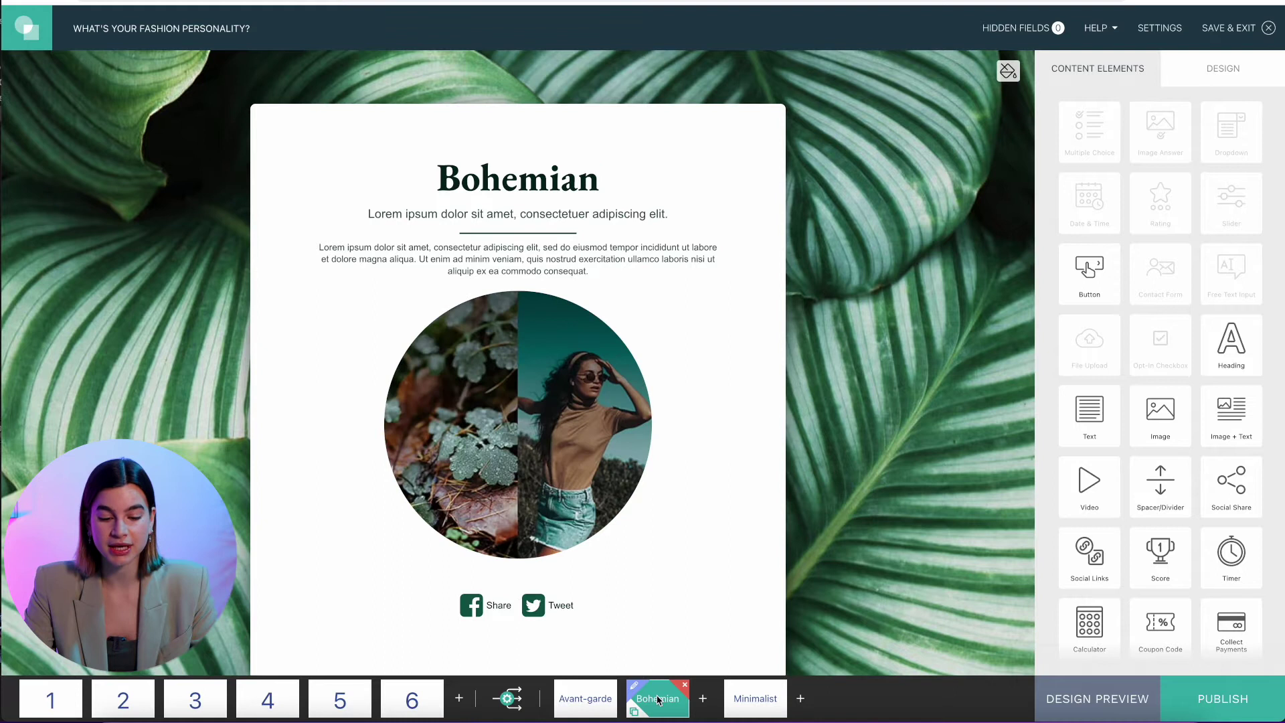
pyautogui.click(726, 699)
pyautogui.click(775, 699)
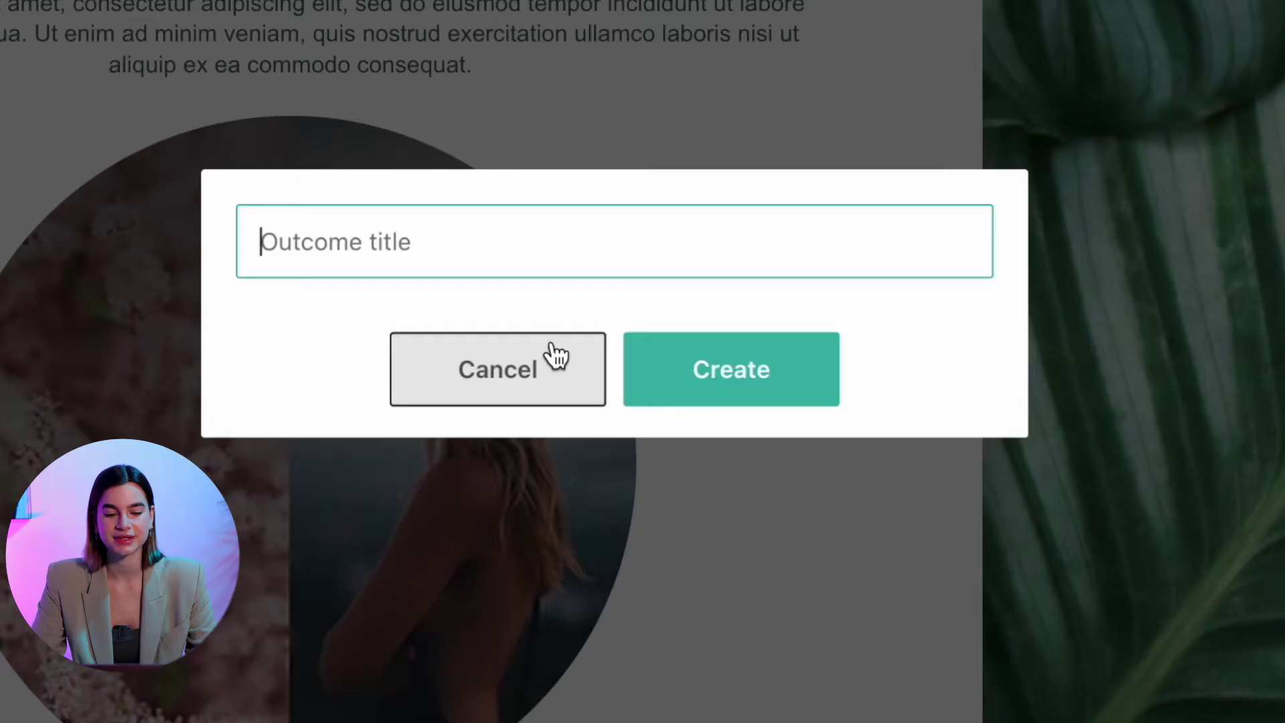
pyautogui.write('Casual')
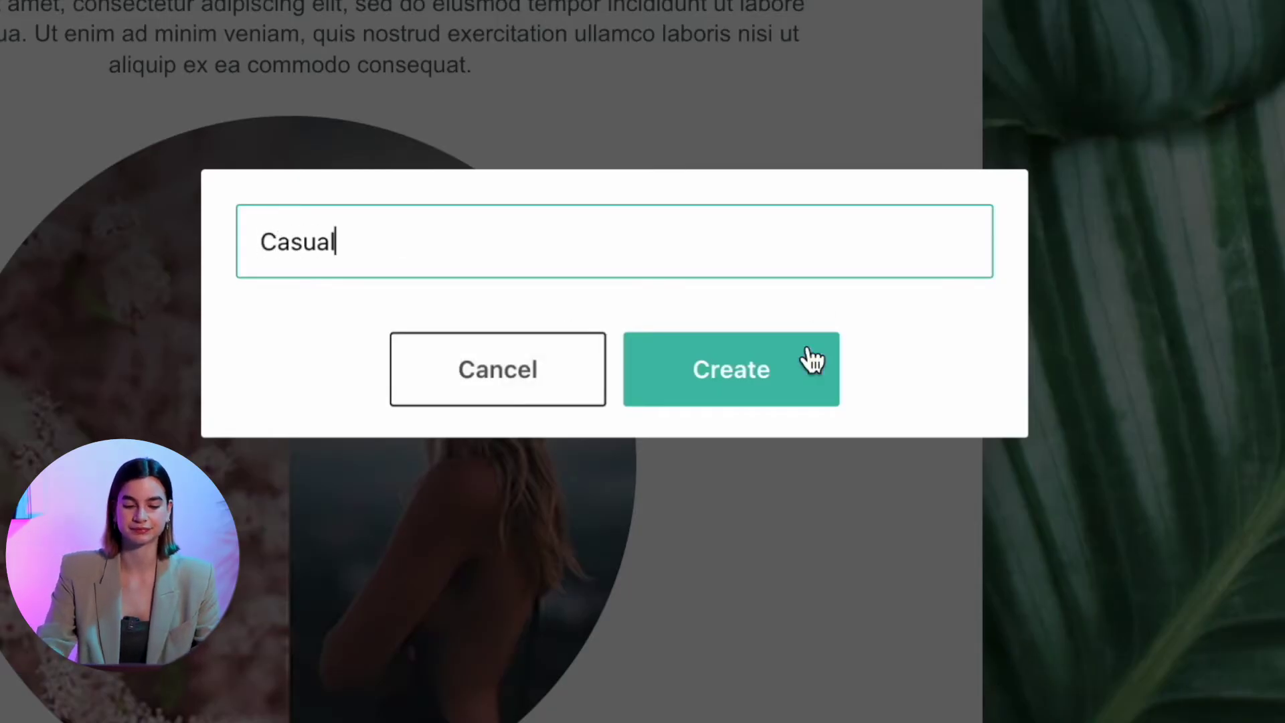
pyautogui.click(769, 387)
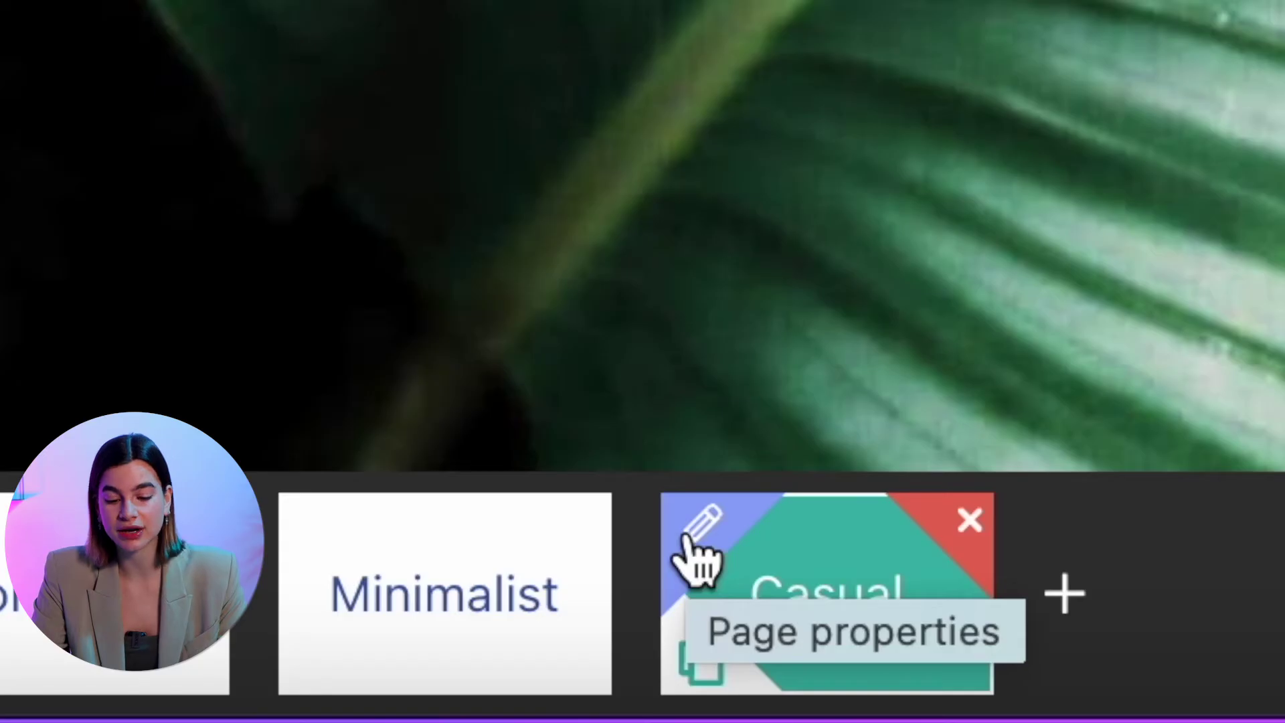
pyautogui.click(688, 535)
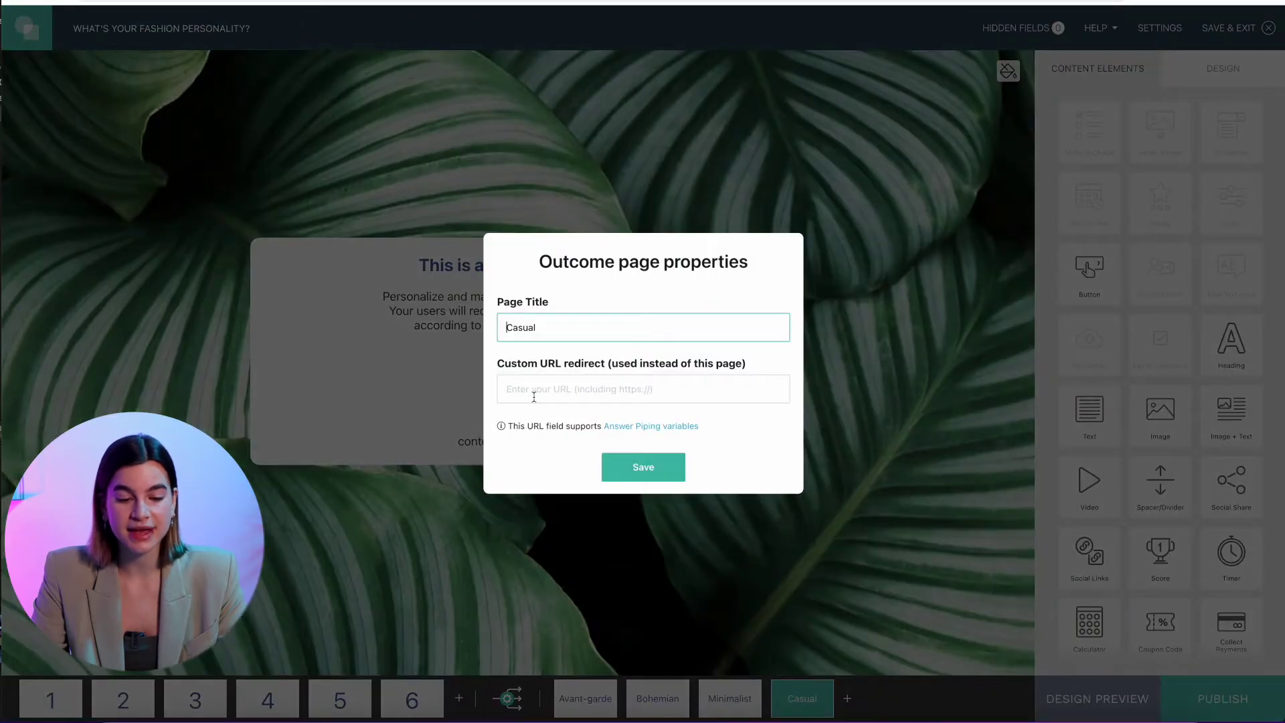
pyautogui.click(533, 396)
pyautogui.write('www.bobbiesclothes/casual')
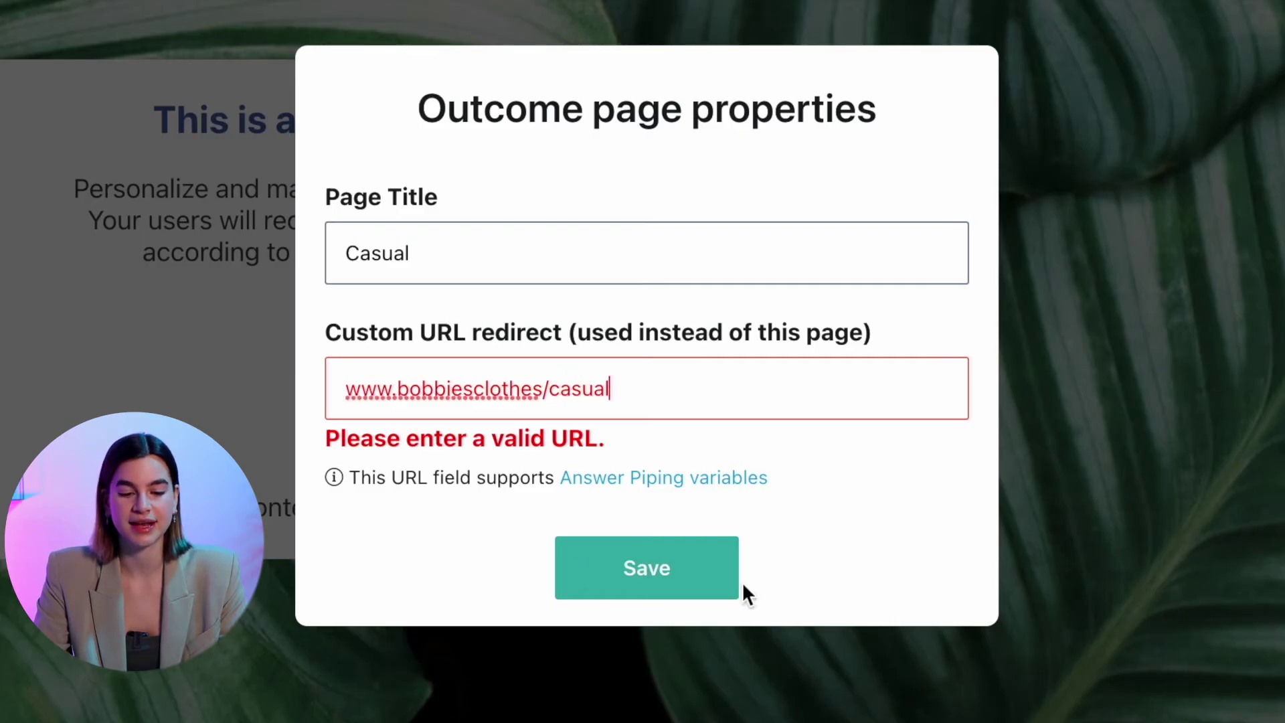
pyautogui.click(693, 568)
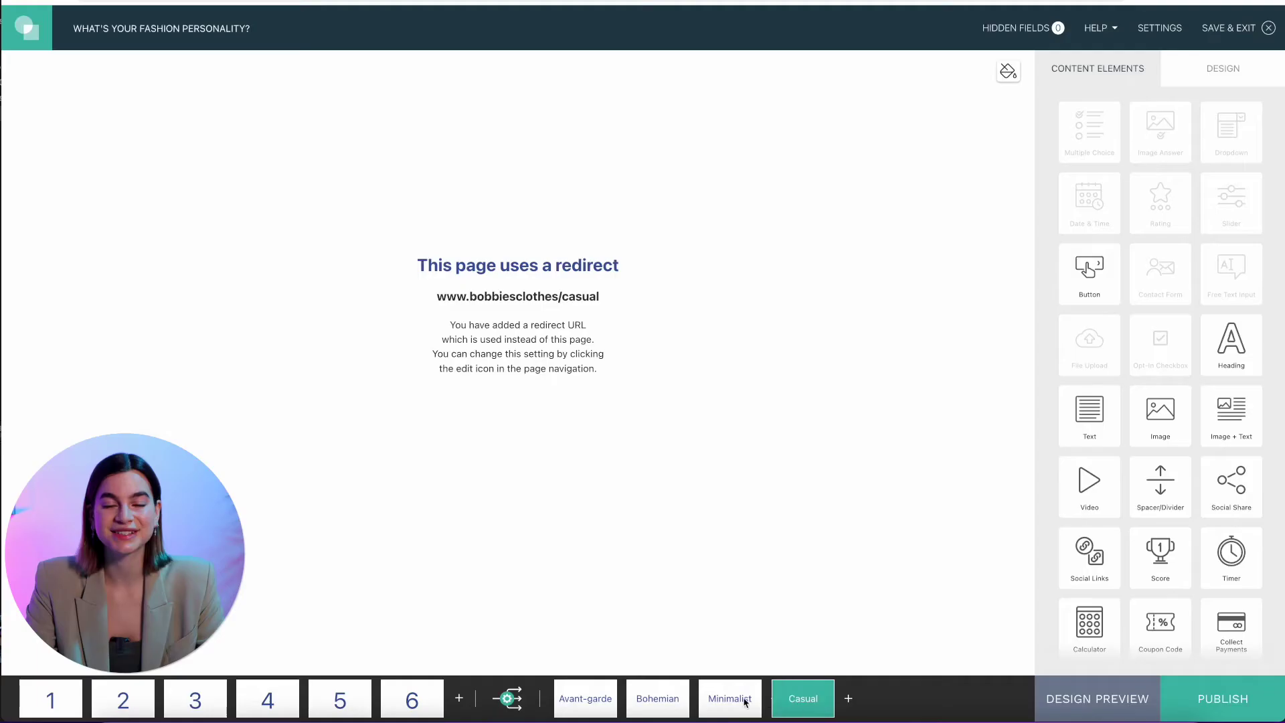
# Add a social share block to the Bohemian page with WhatsApp alongside Facebook and Twitter
pyautogui.click(661, 698)
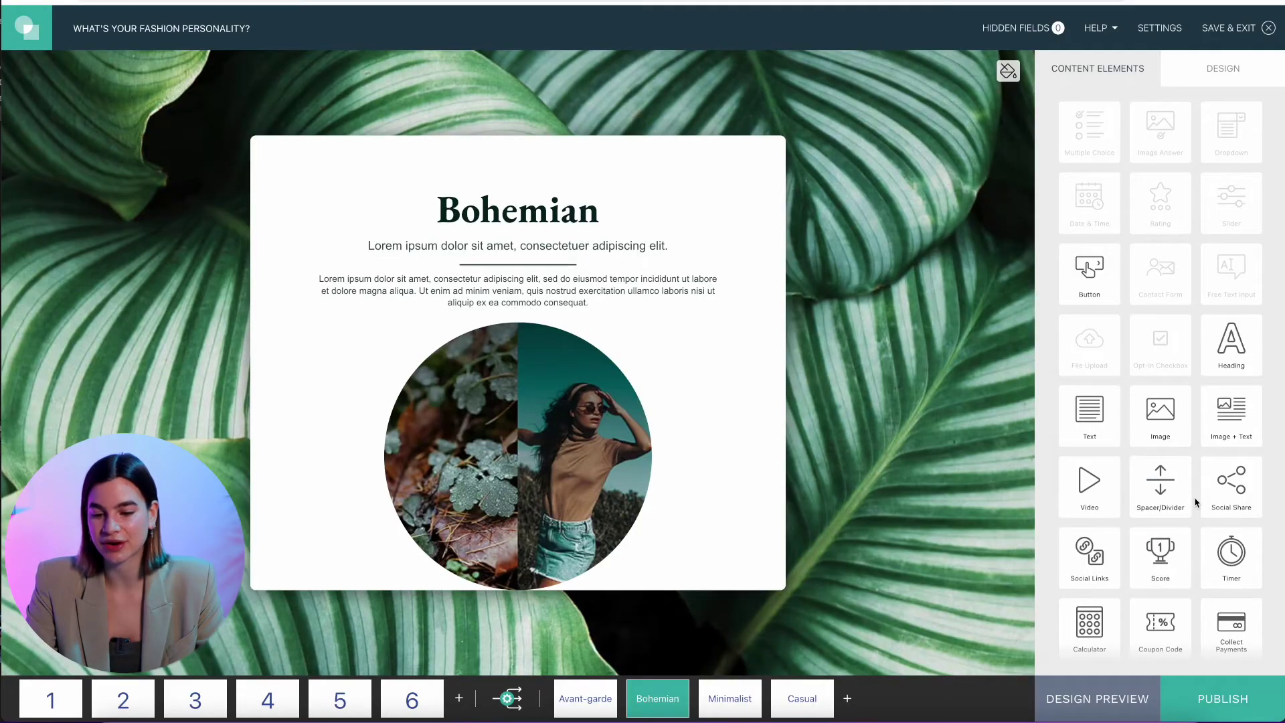
pyautogui.moveTo(1224, 499); pyautogui.dragTo(644, 579)
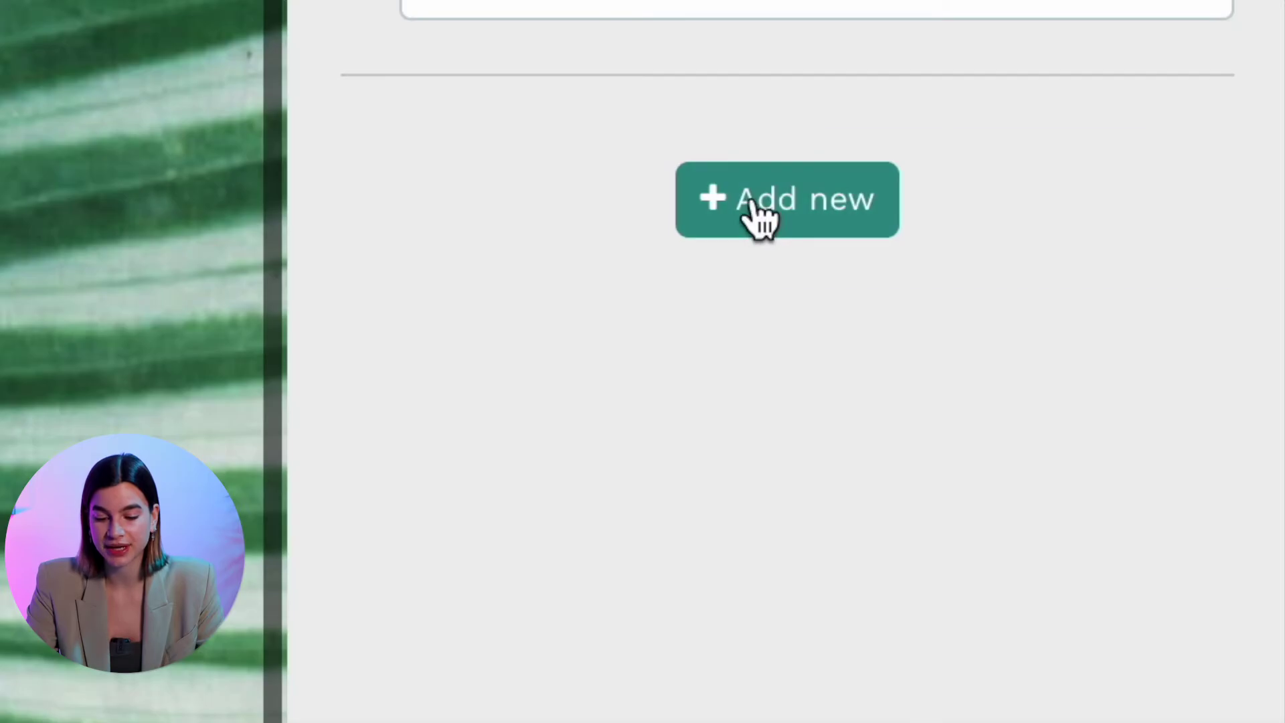
pyautogui.click(1153, 444)
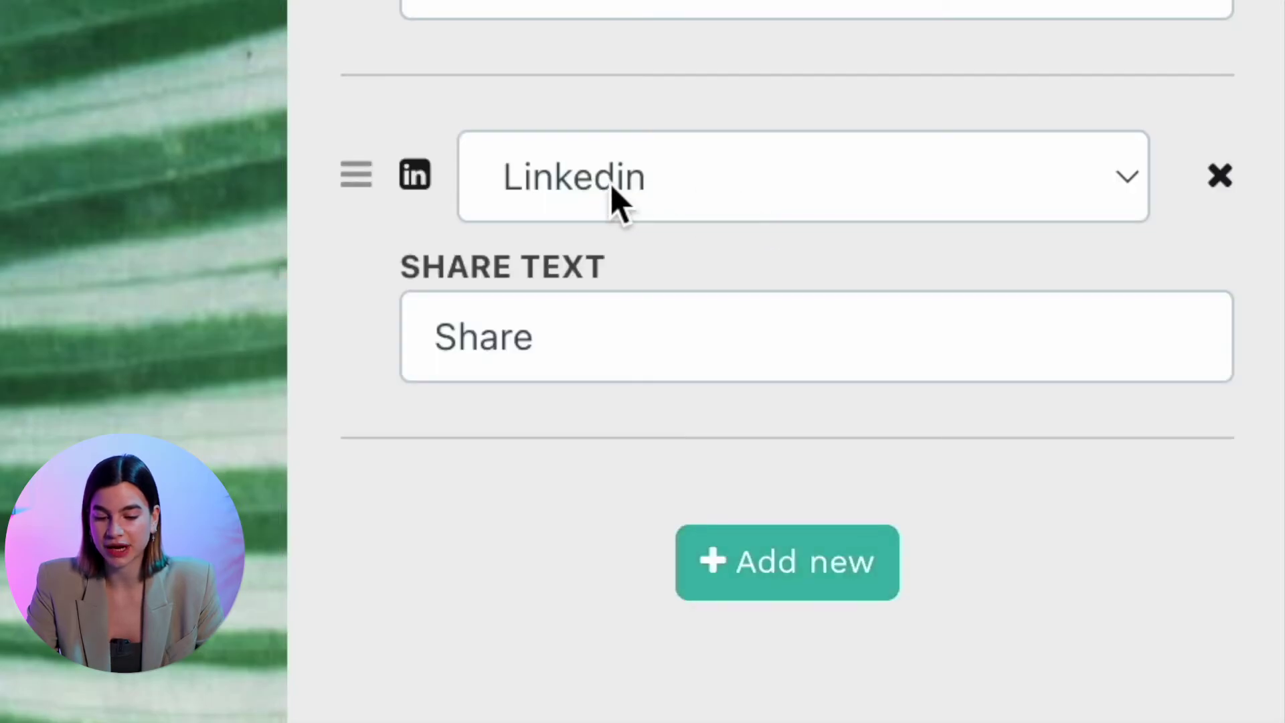
pyautogui.click(613, 190)
pyautogui.click(674, 238)
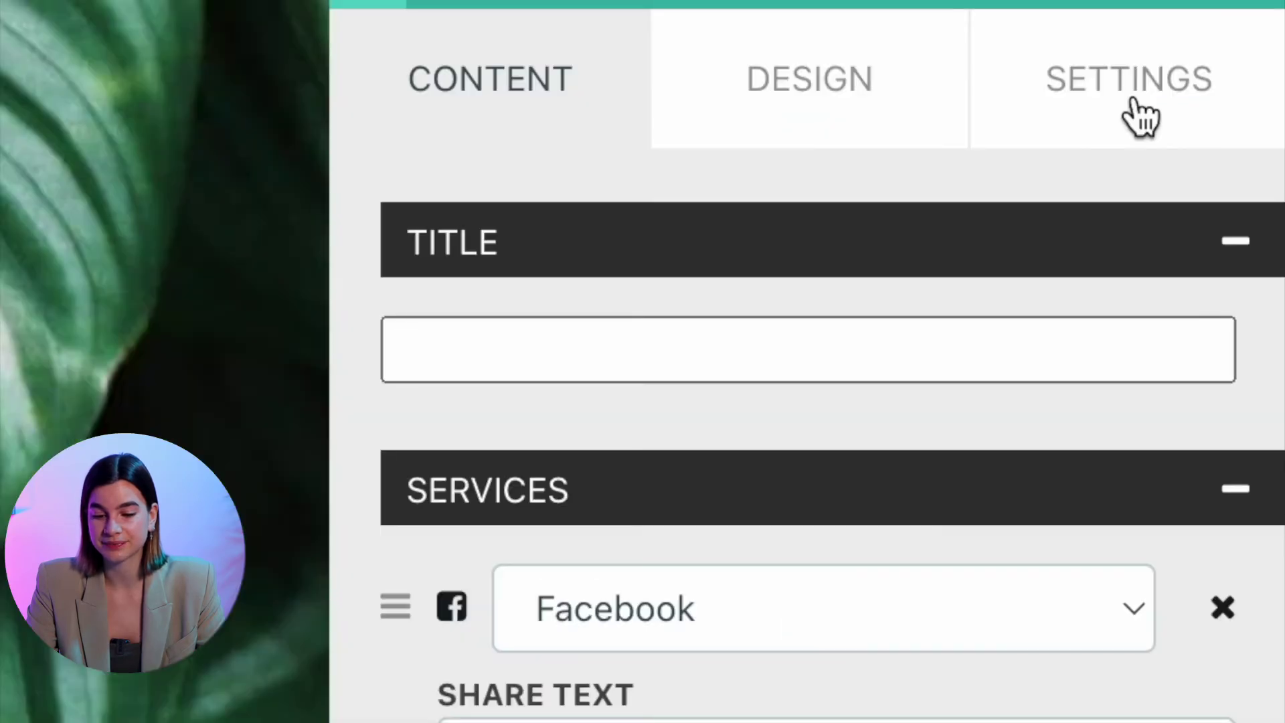
# Let participants share their Bohemian outcome and start the sharing title 'Bohemian S'
pyautogui.click(1246, 123)
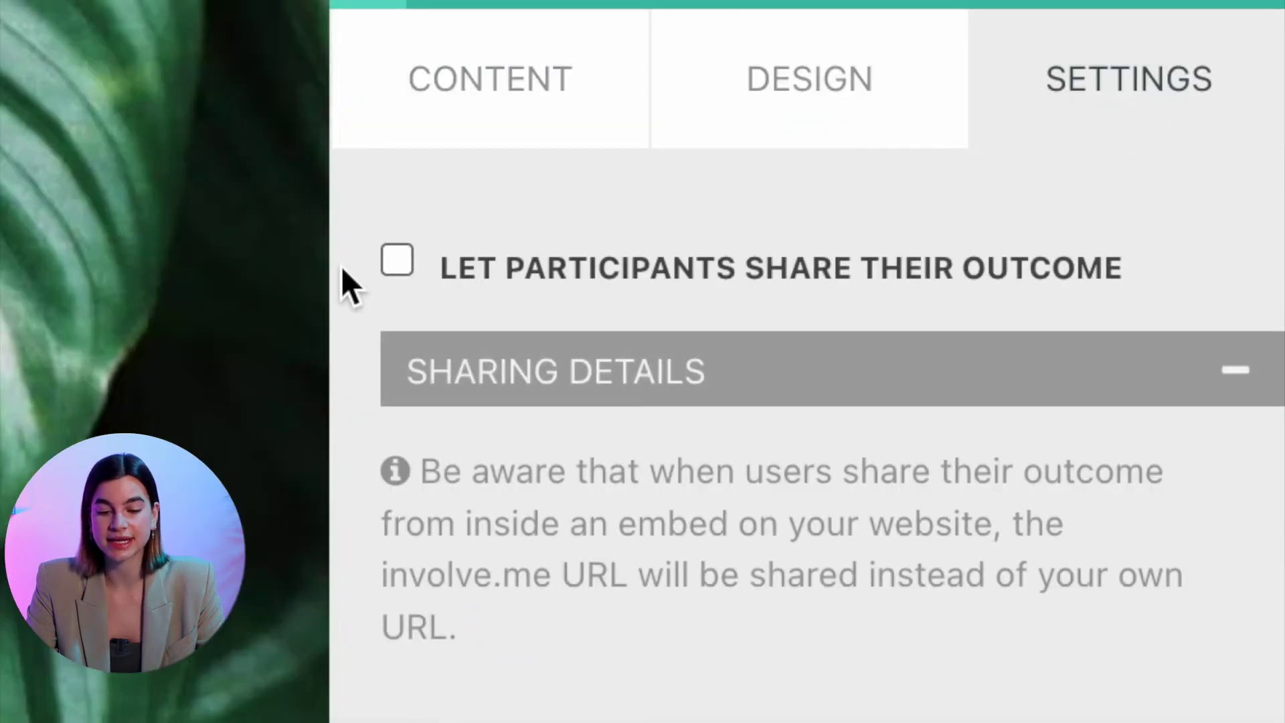
pyautogui.click(398, 261)
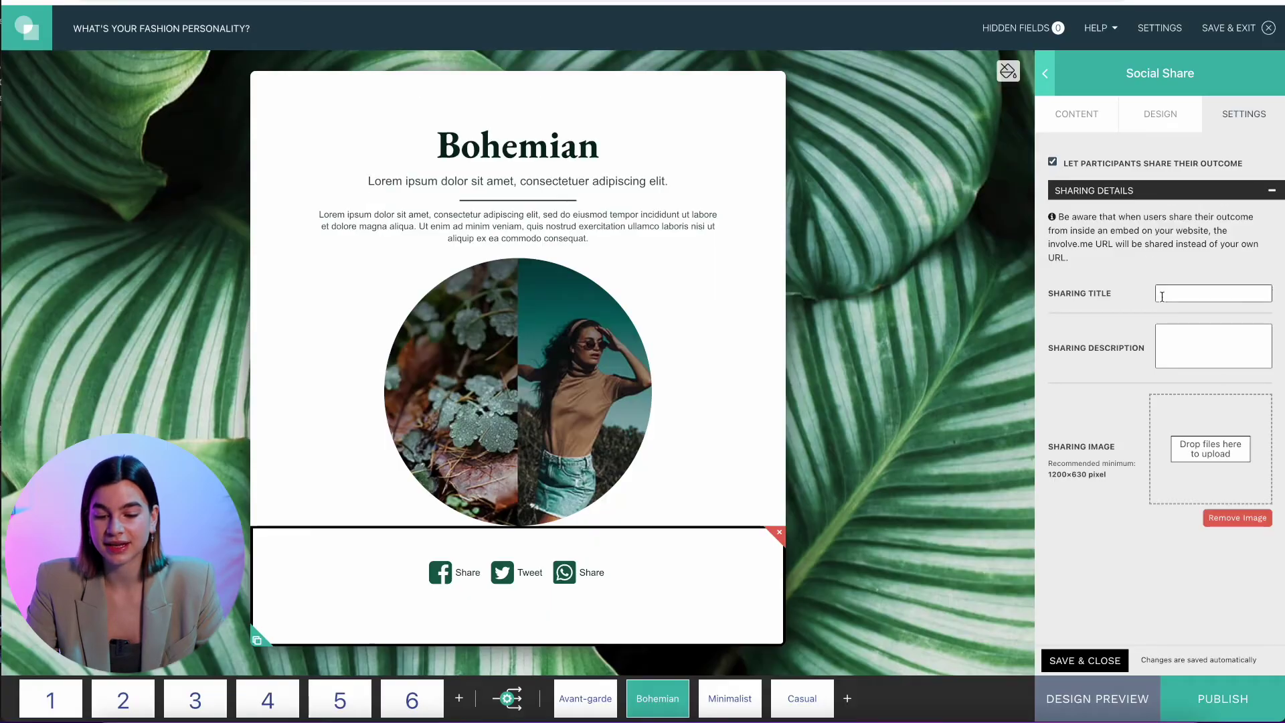
pyautogui.click(1162, 295)
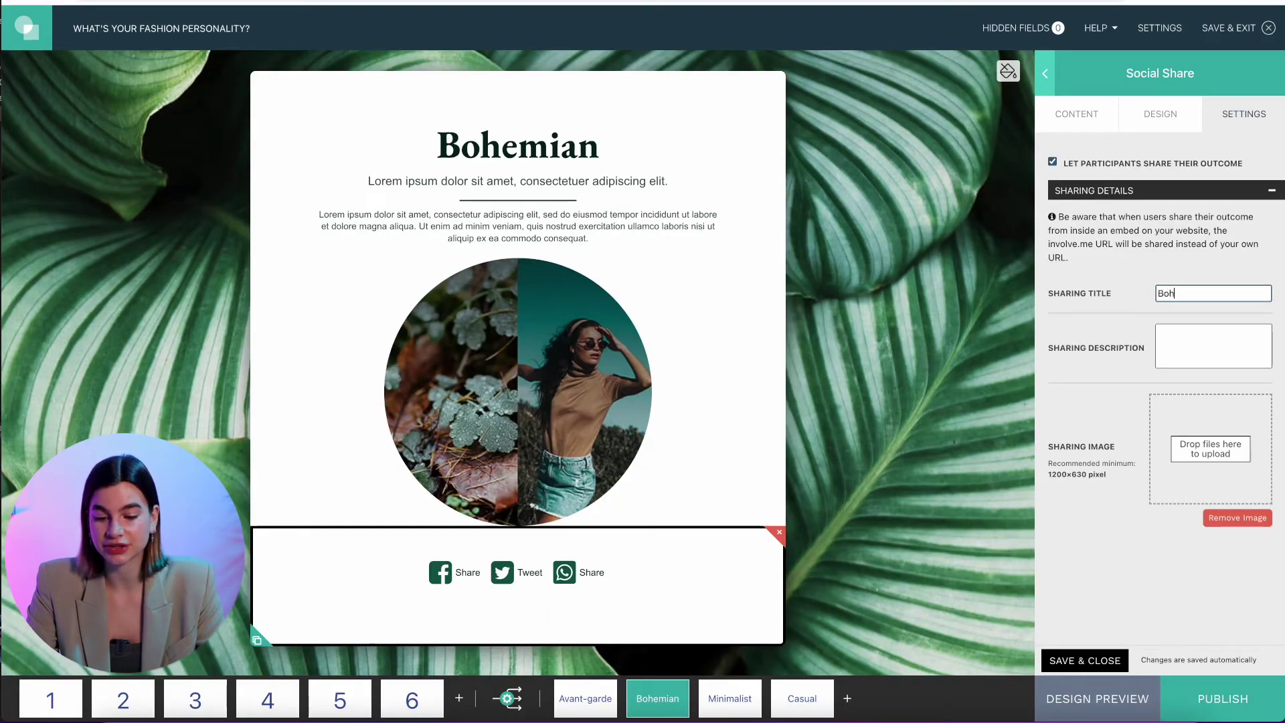
pyautogui.write('Bohemian S')
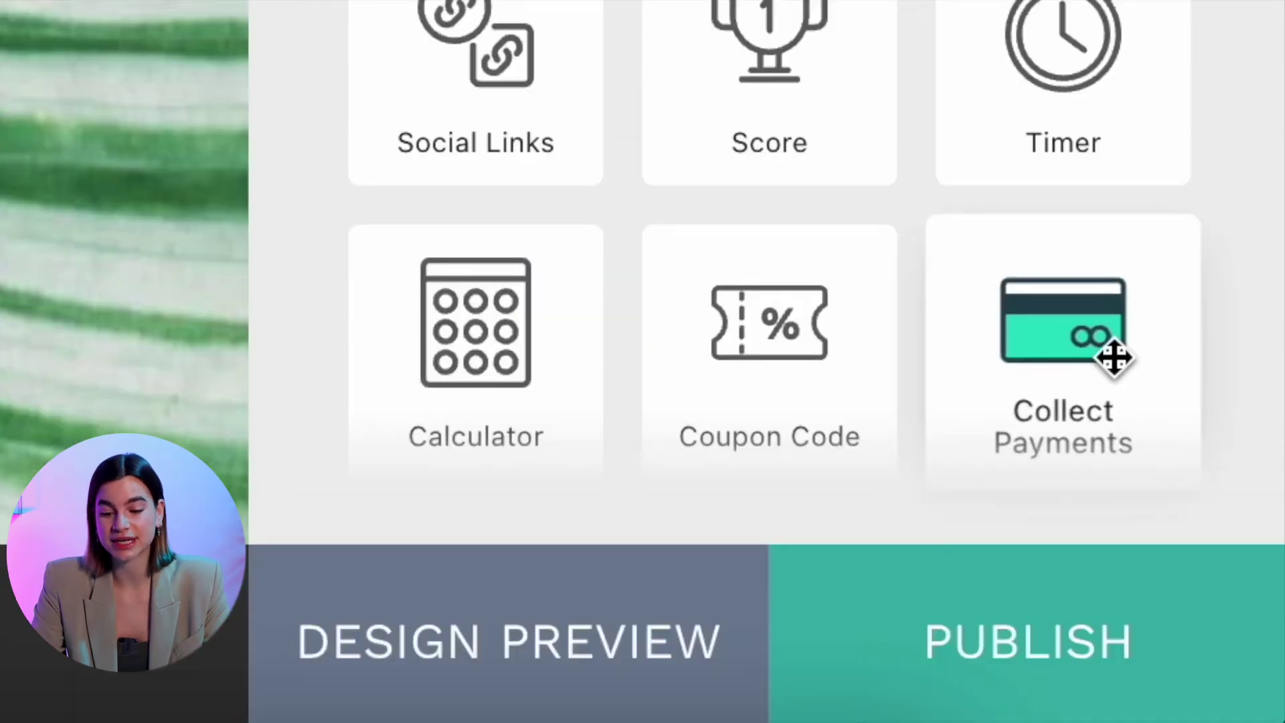
# Add a $99 Collect Payments block to the Bohemian page using the sandbox PayPal account
pyautogui.moveTo(1114, 360); pyautogui.dragTo(528, 555)
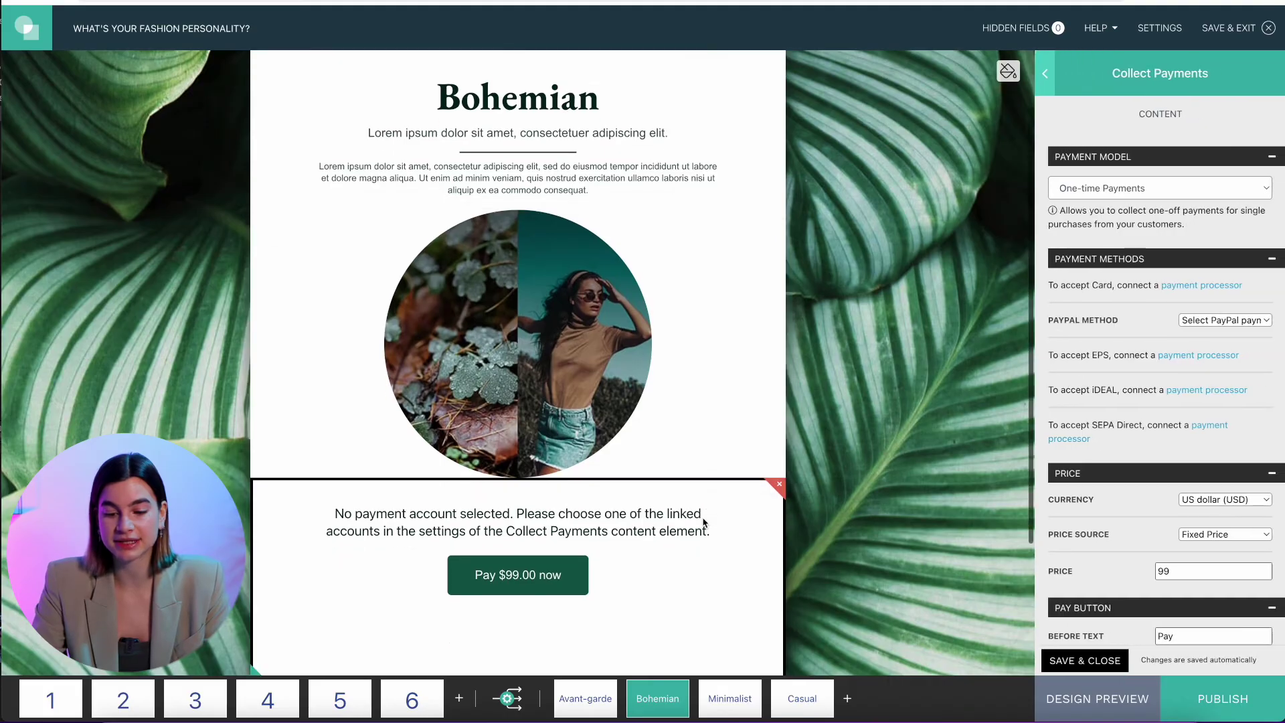
pyautogui.click(1219, 321)
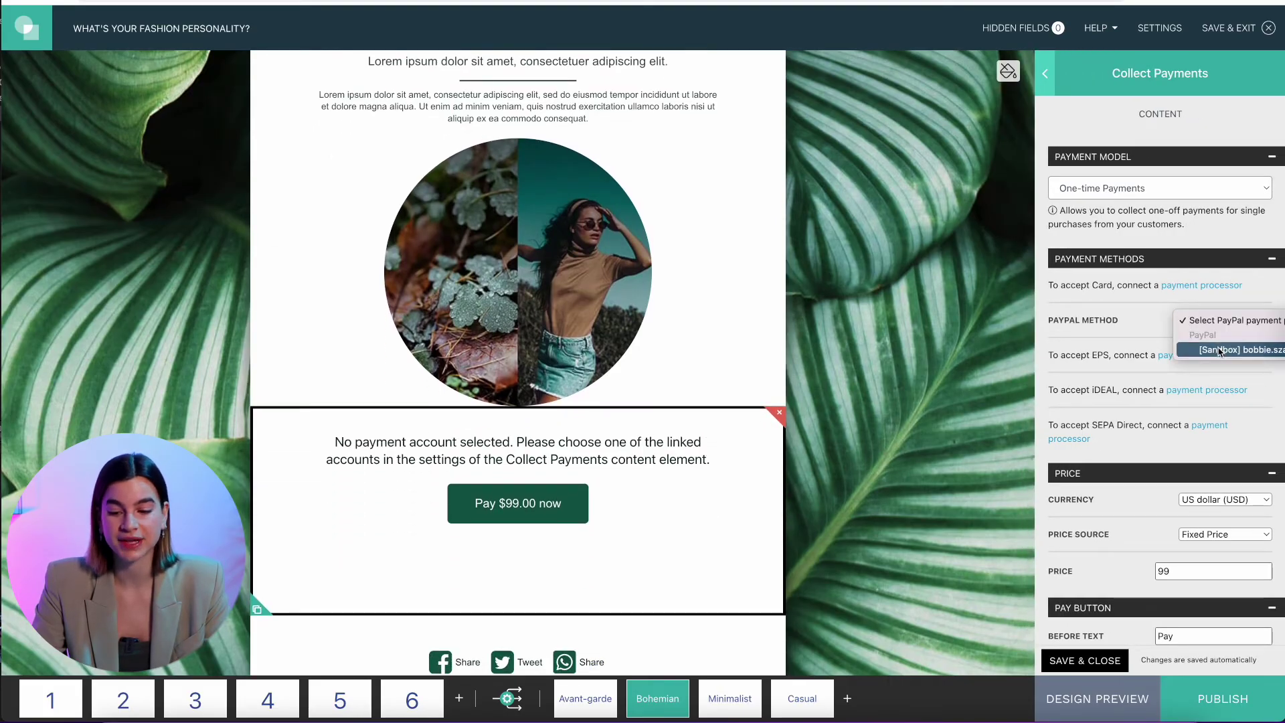
pyautogui.click(1218, 351)
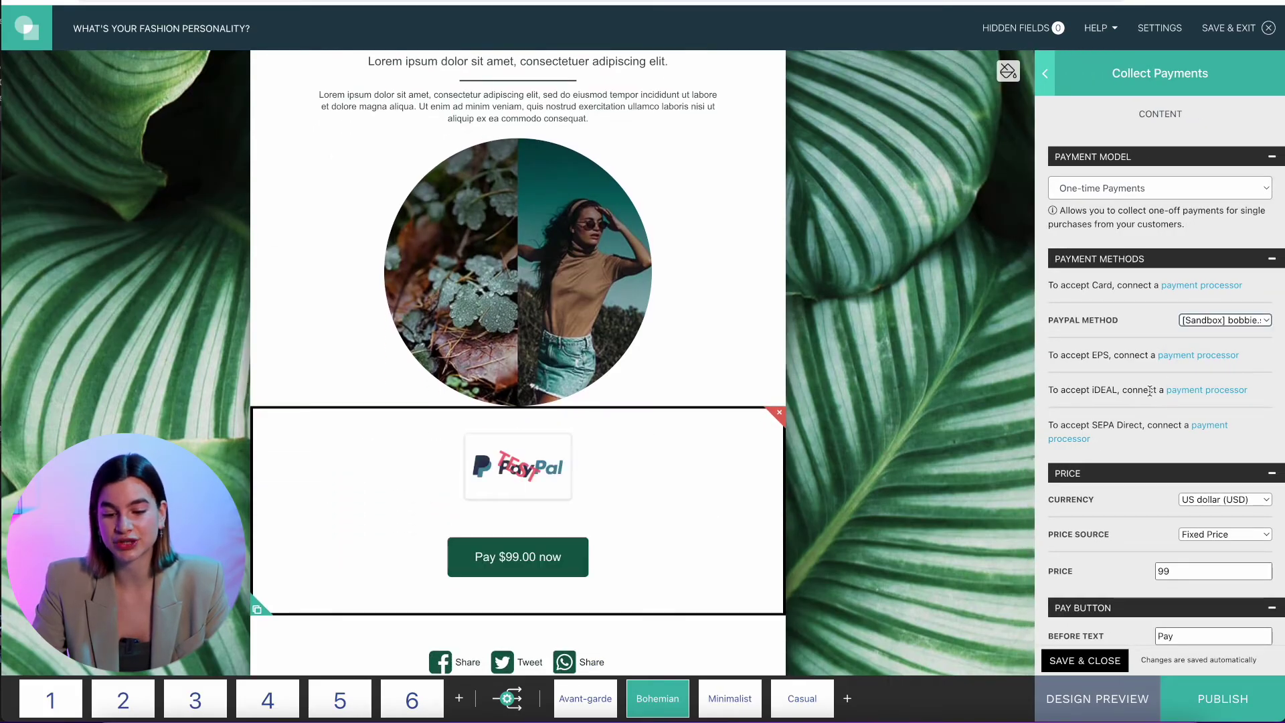
pyautogui.scroll(-1, 1150, 391)
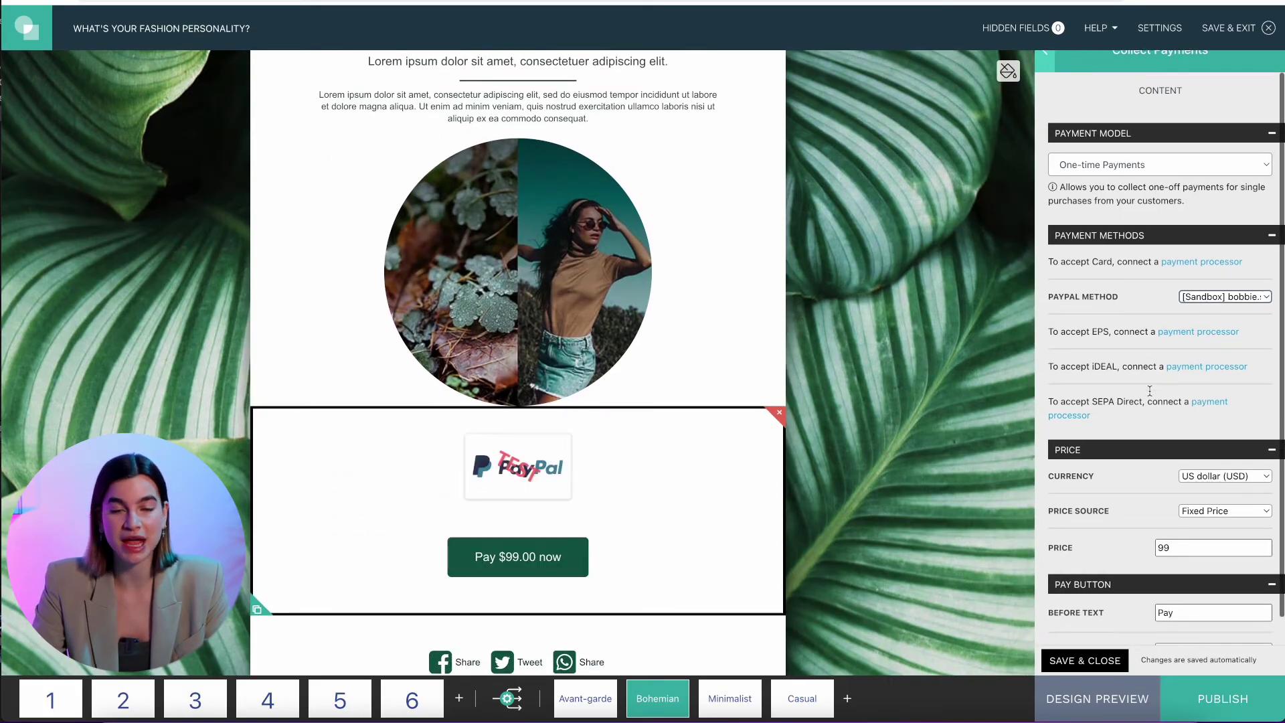
# Save and close the Collect Payments settings
pyautogui.click(1095, 662)
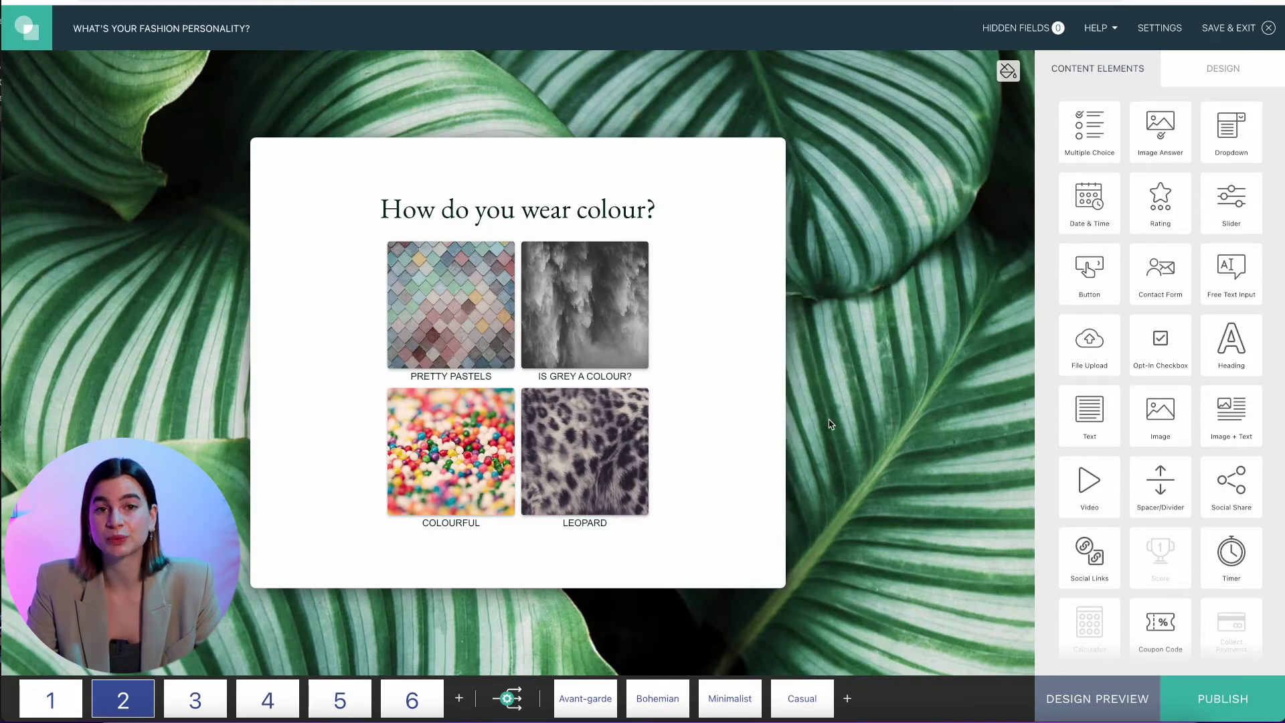
pyautogui.click(195, 700)
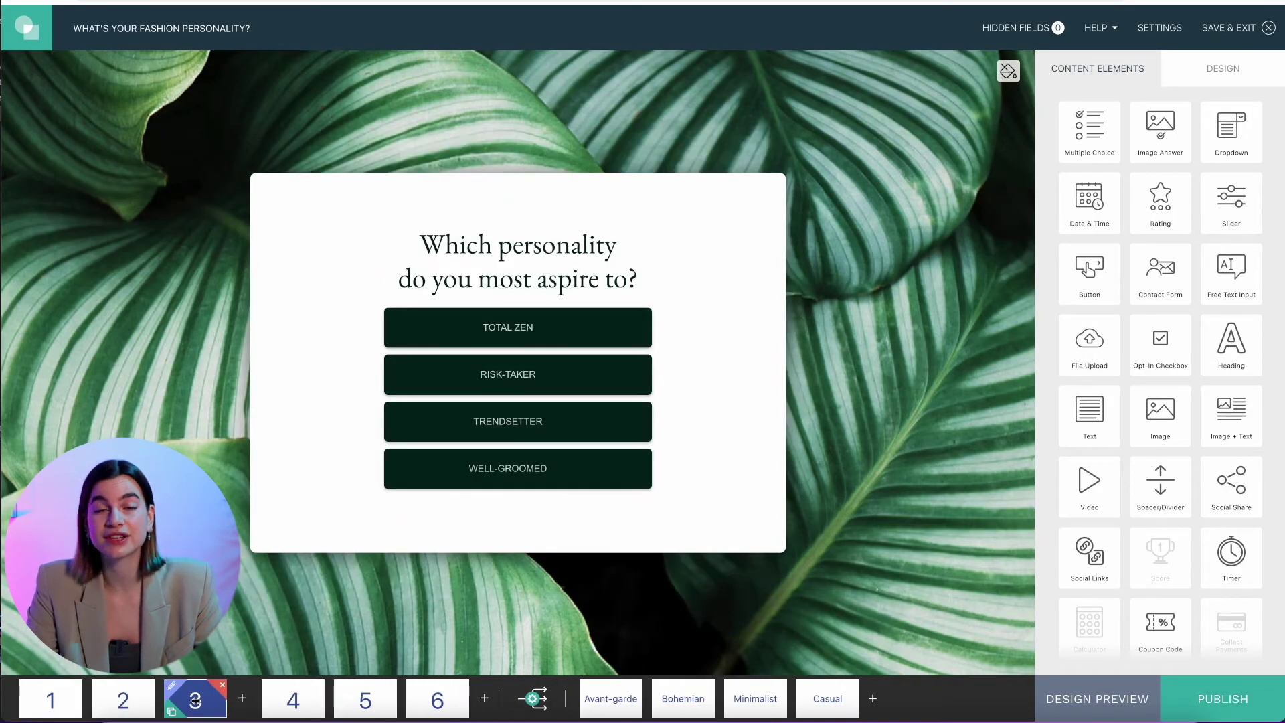
pyautogui.click(115, 699)
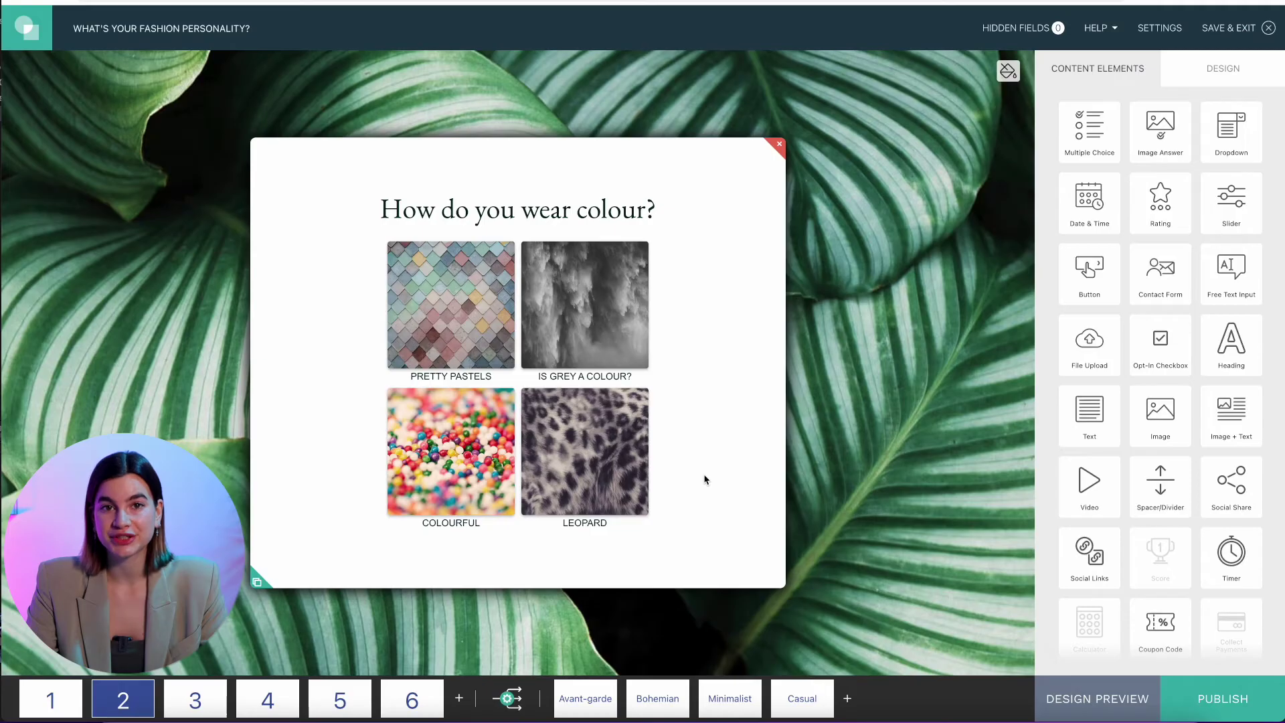
# Keep the colour question's answers mapped: Pretty Pastels to Bohemian, Is Grey a Colour? to Minimalist
pyautogui.click(704, 479)
pyautogui.scroll(-8, 1163, 485)
pyautogui.scroll(-2, 1163, 485)
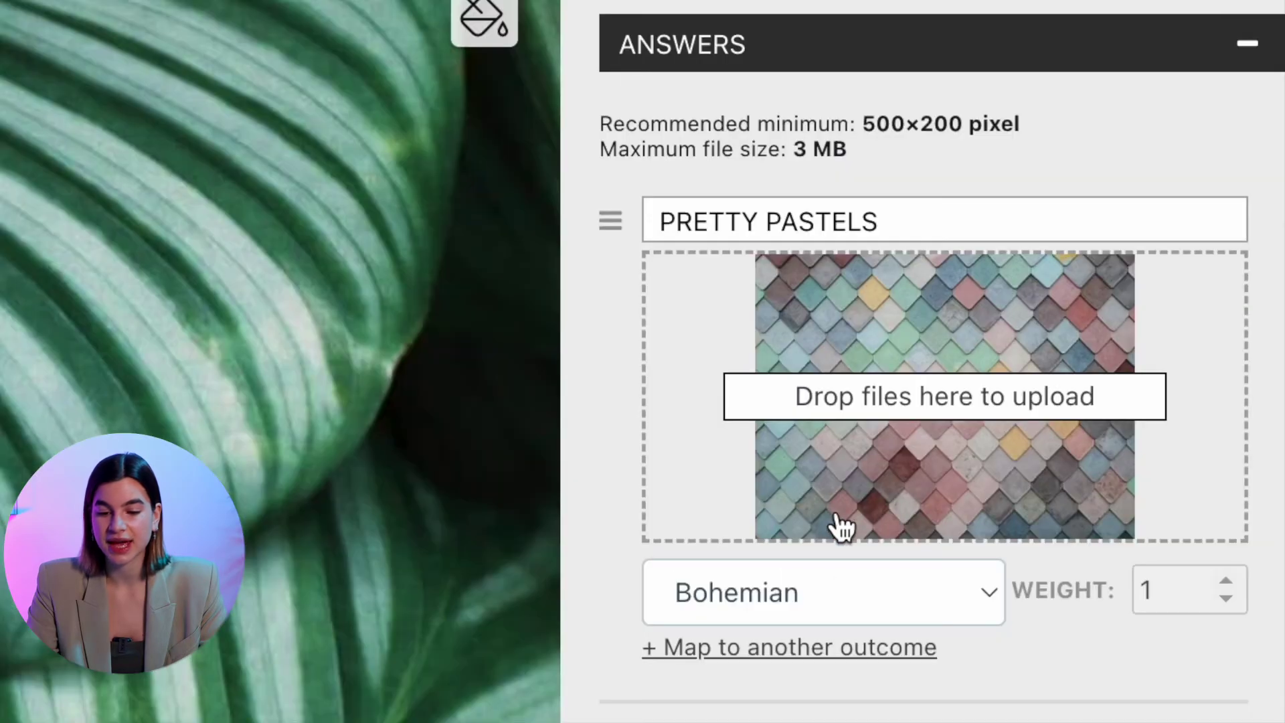
pyautogui.click(860, 609)
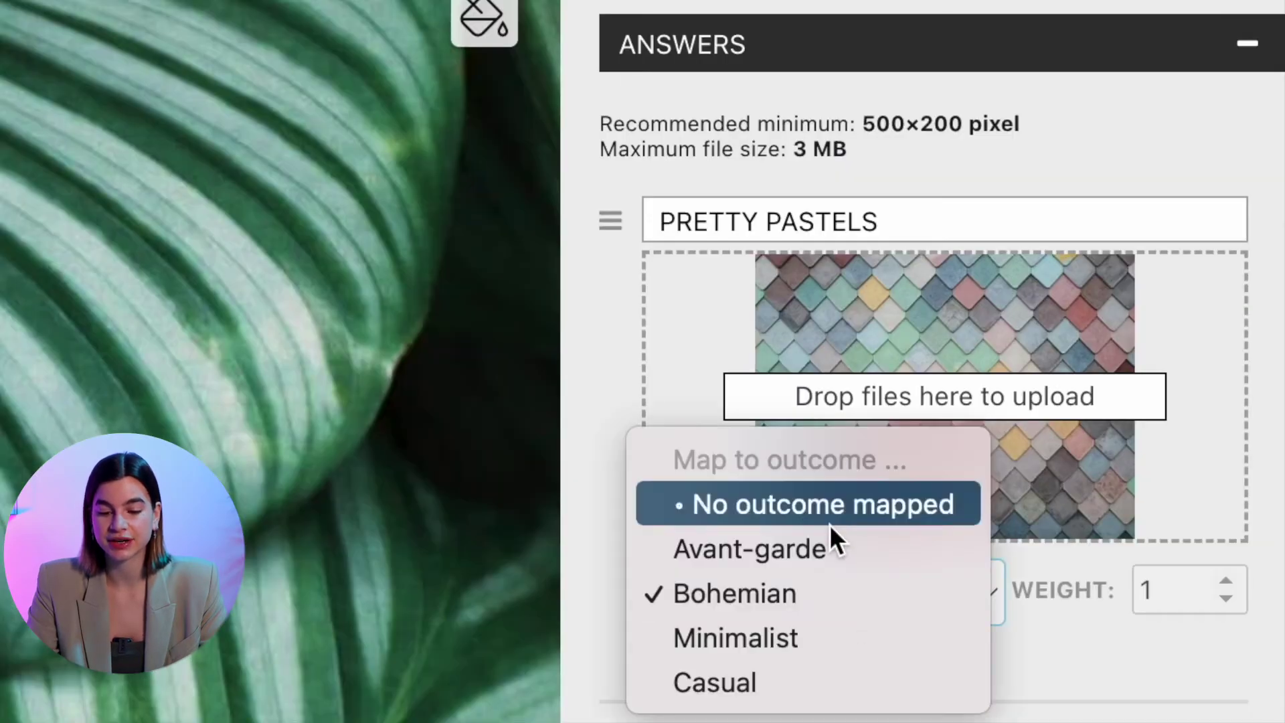
pyautogui.click(810, 595)
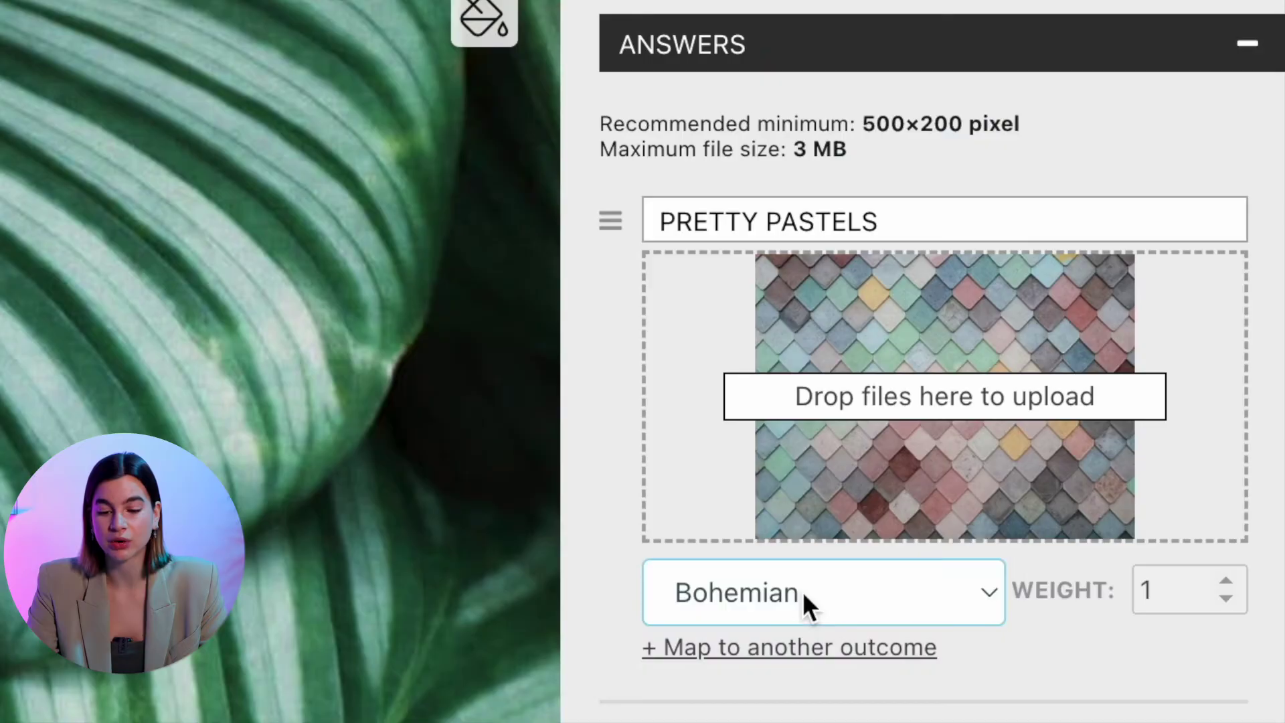
pyautogui.click(1132, 458)
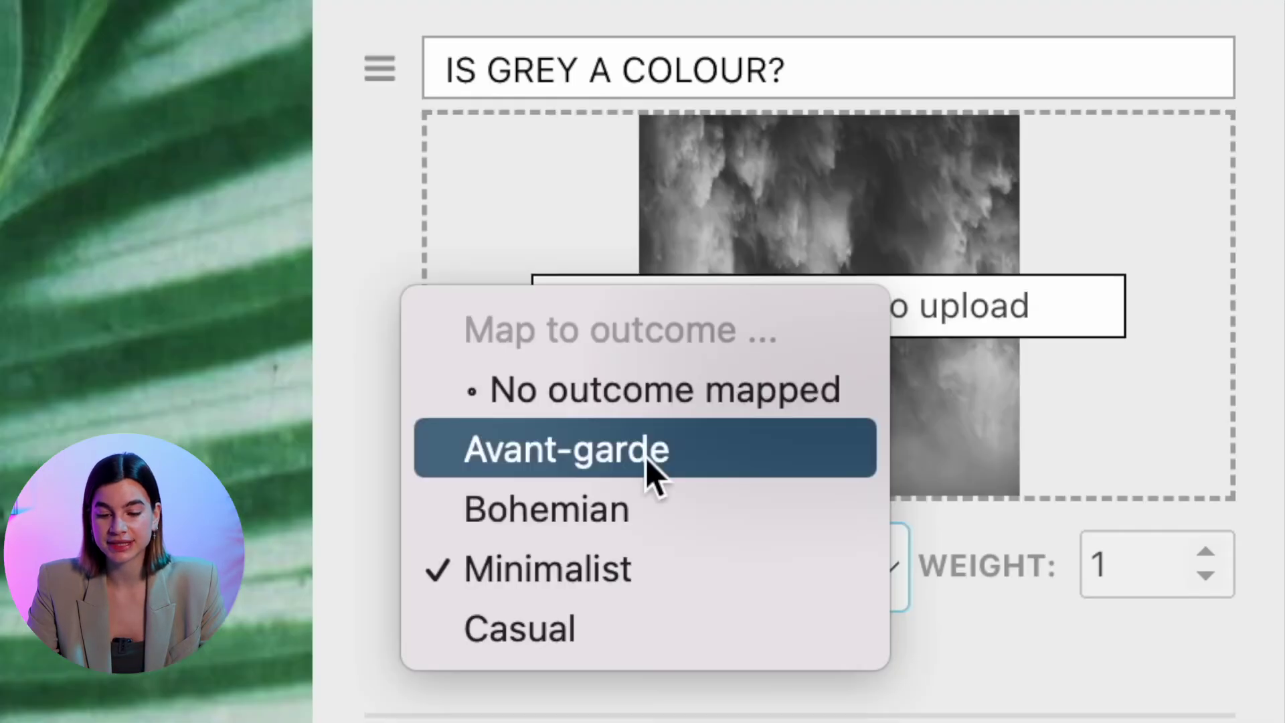
pyautogui.click(1115, 454)
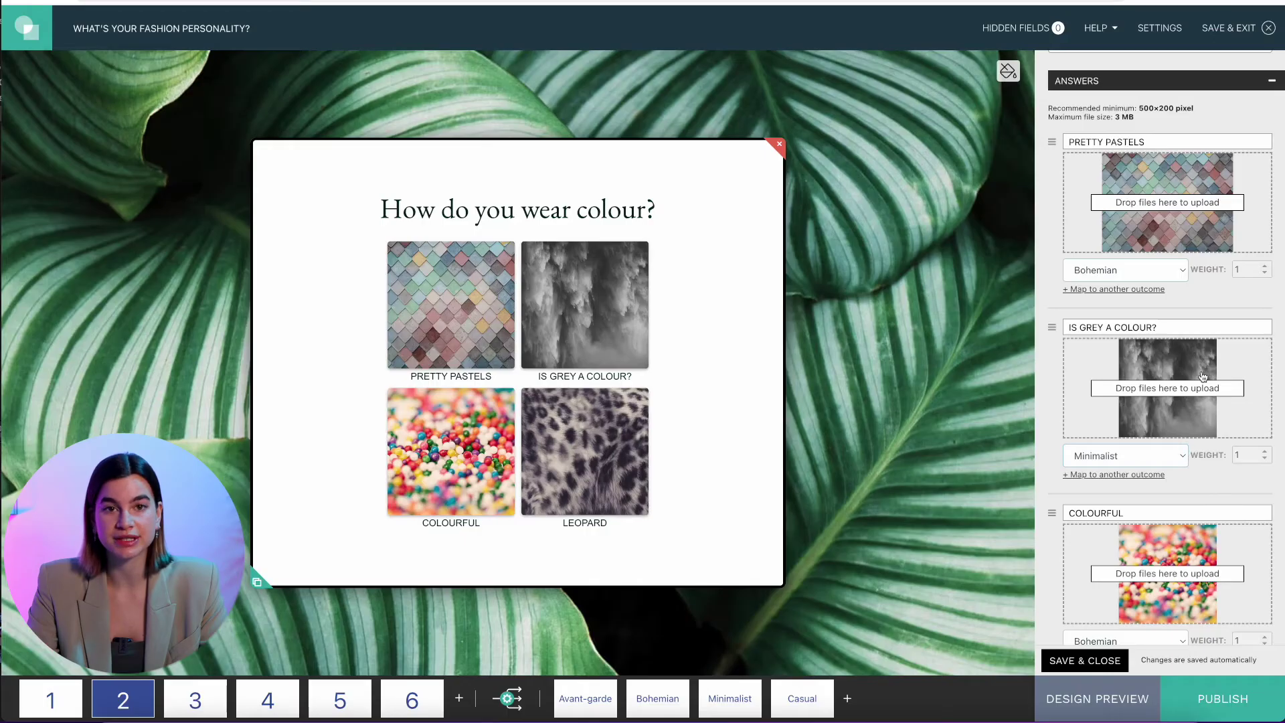
# Switch on Individual Score & Calculation for the colour question
pyautogui.scroll(-1, 1195, 361)
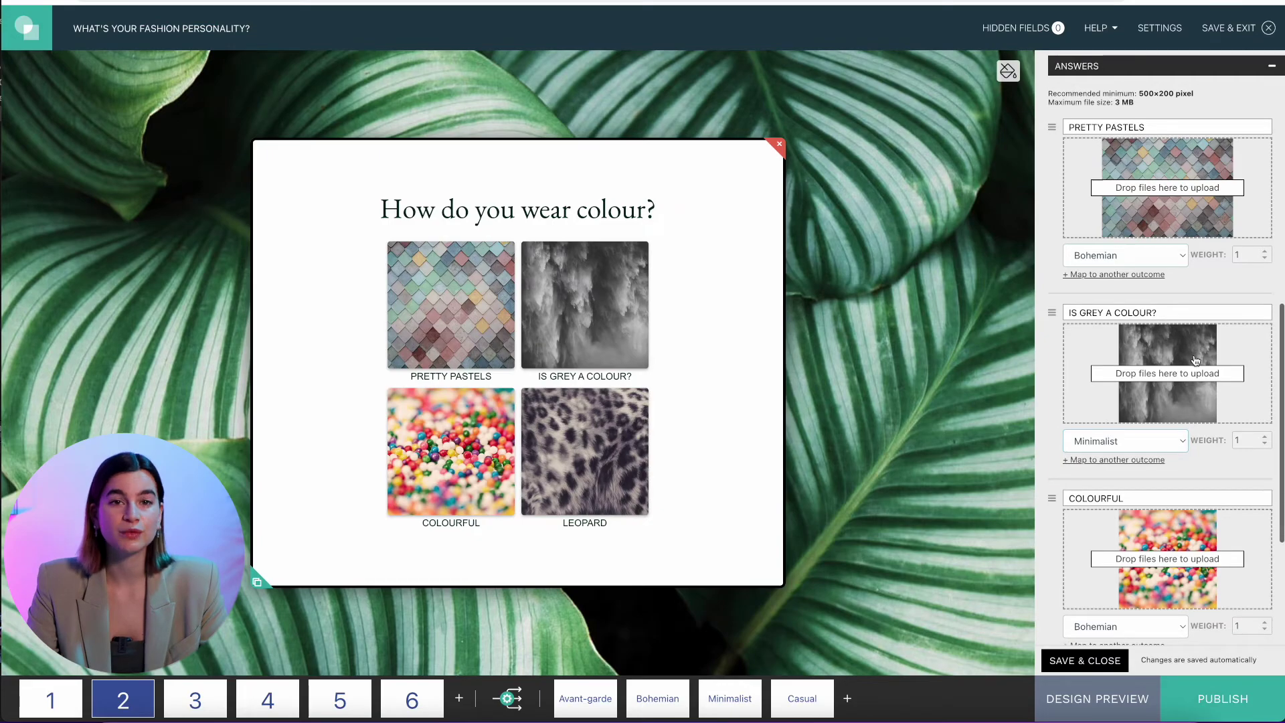
pyautogui.scroll(5, 1138, 281)
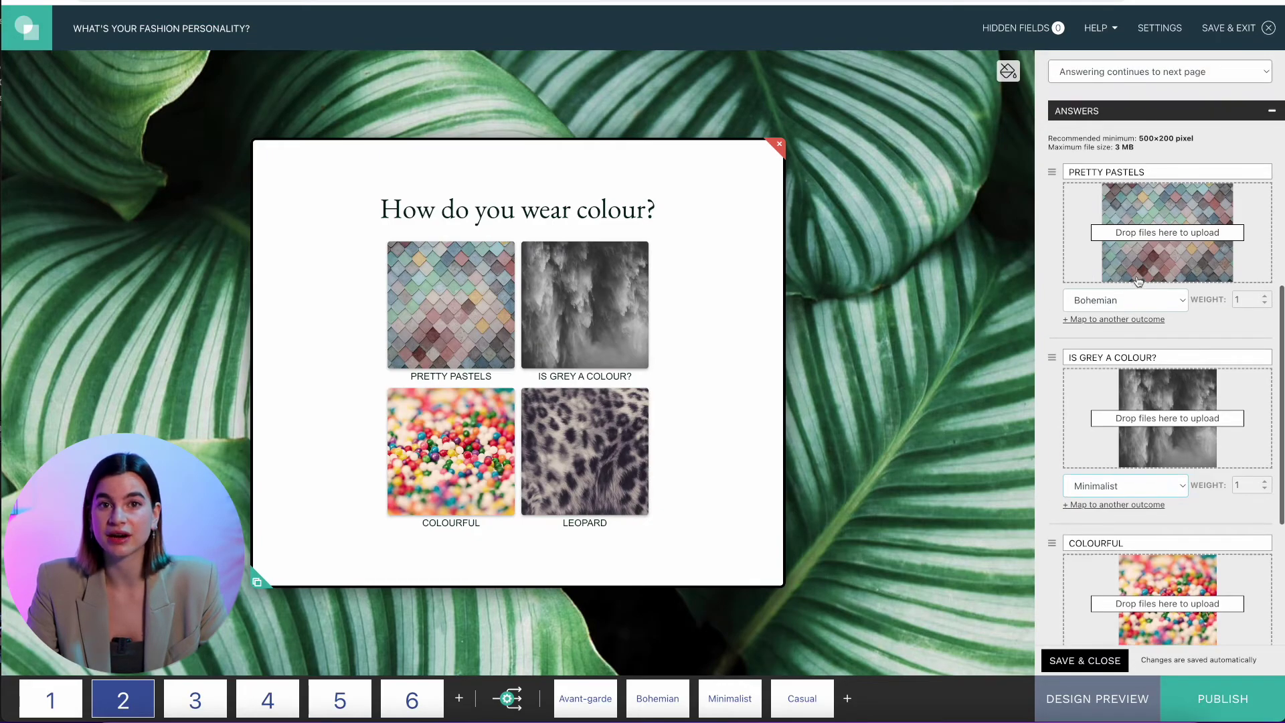
pyautogui.scroll(3, 1138, 281)
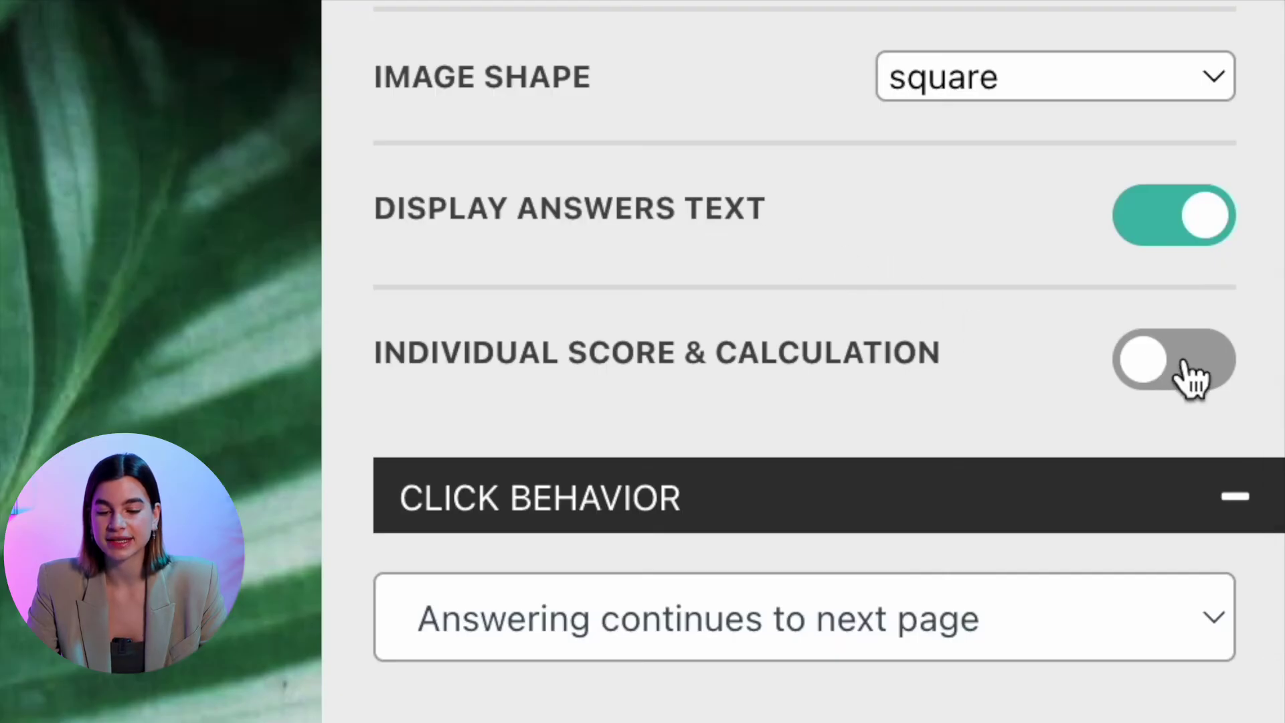
pyautogui.click(1186, 360)
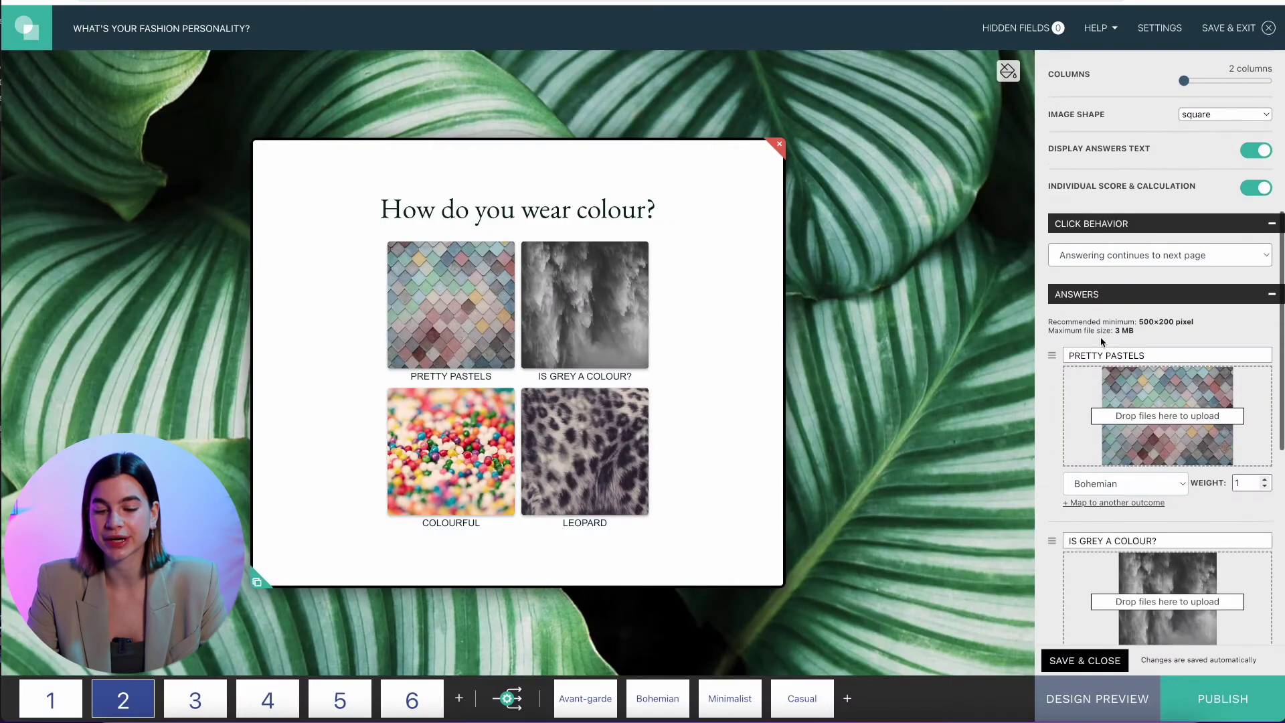
# Raise answer weights: Pretty Pastels by four, Is Grey a Colour?, Colourful, and Leopard to 2
pyautogui.scroll(-4, 1100, 335)
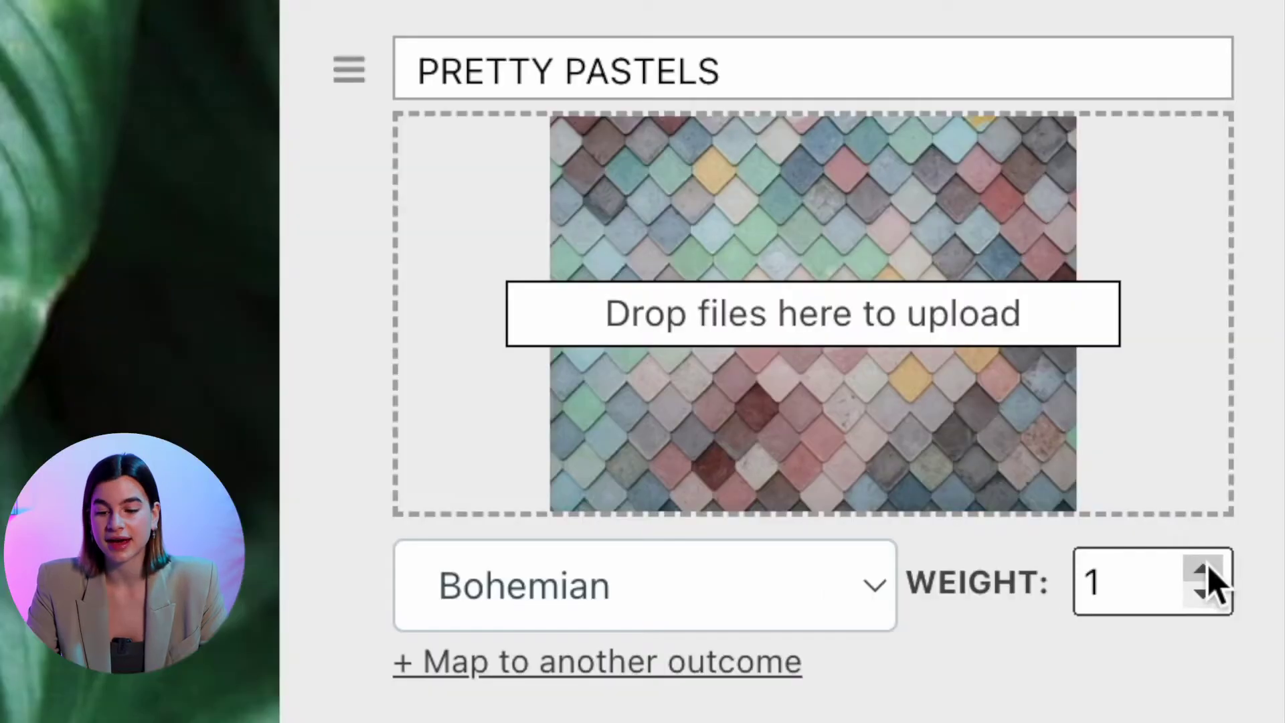
pyautogui.click(1208, 568)
pyautogui.click(1208, 567)
pyautogui.click(1208, 568)
pyautogui.click(1208, 567)
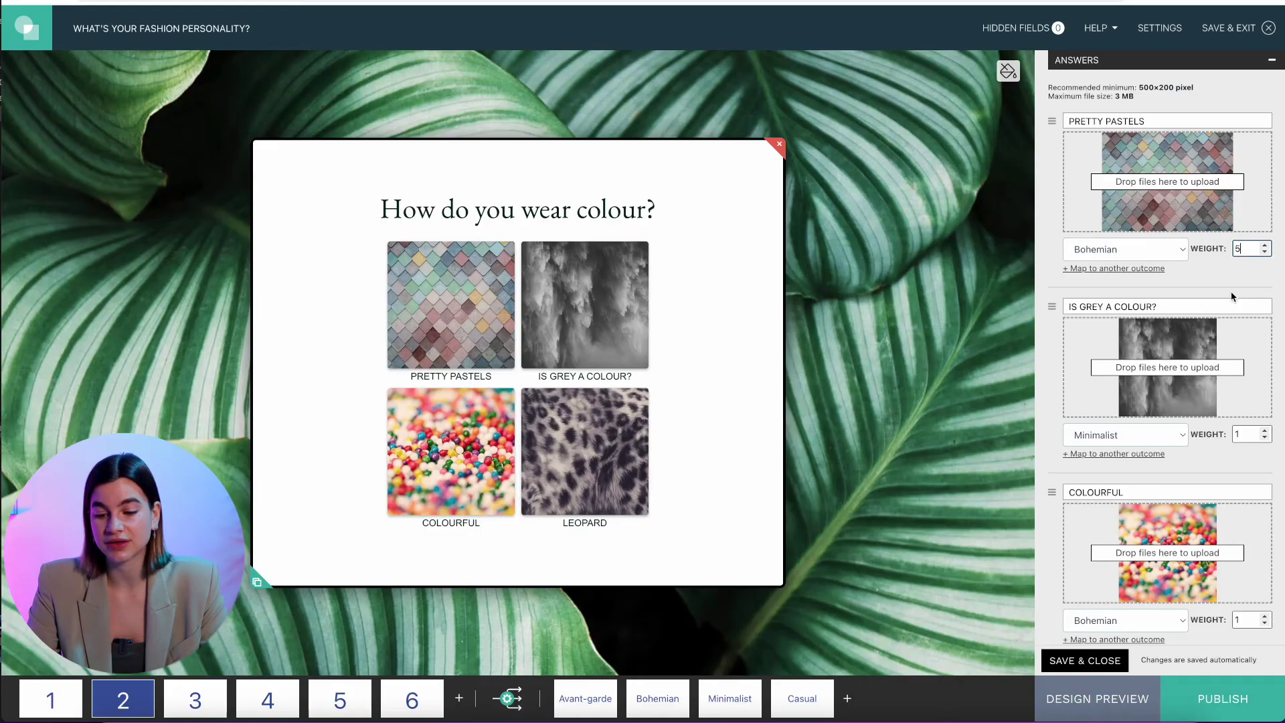
pyautogui.scroll(-3, 1230, 292)
pyautogui.click(1264, 279)
pyautogui.click(1264, 280)
pyautogui.scroll(-3, 1264, 321)
pyautogui.click(1265, 369)
pyautogui.click(1265, 370)
pyautogui.click(1265, 369)
pyautogui.click(1265, 370)
pyautogui.click(1264, 555)
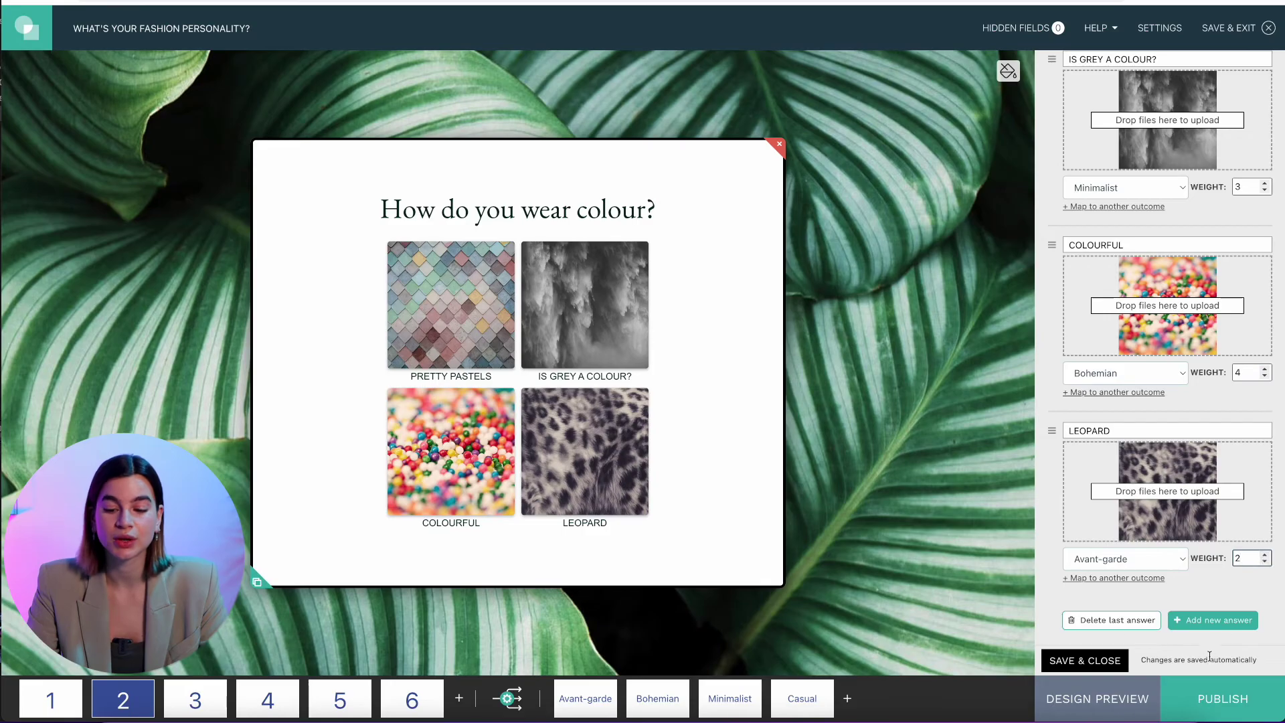
pyautogui.click(1076, 662)
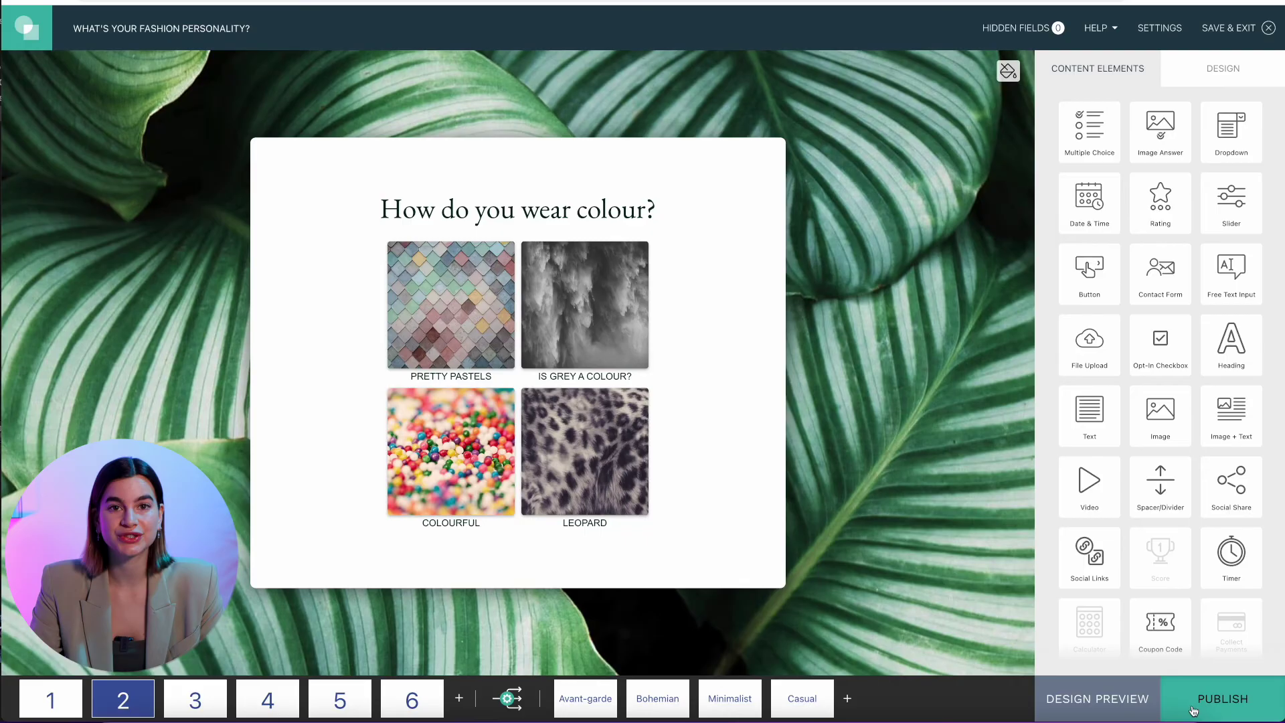
# Add page 7 and place a Contact Form element on it
pyautogui.moveTo(420, 701)
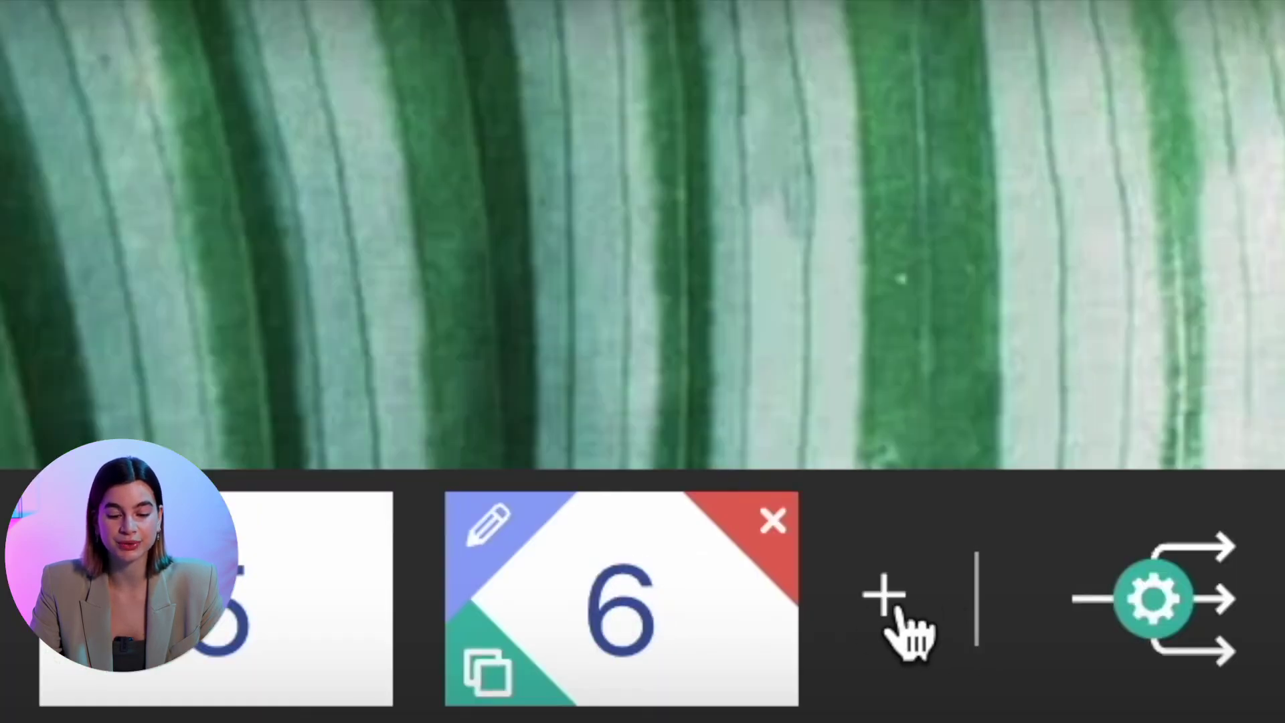
pyautogui.click(896, 609)
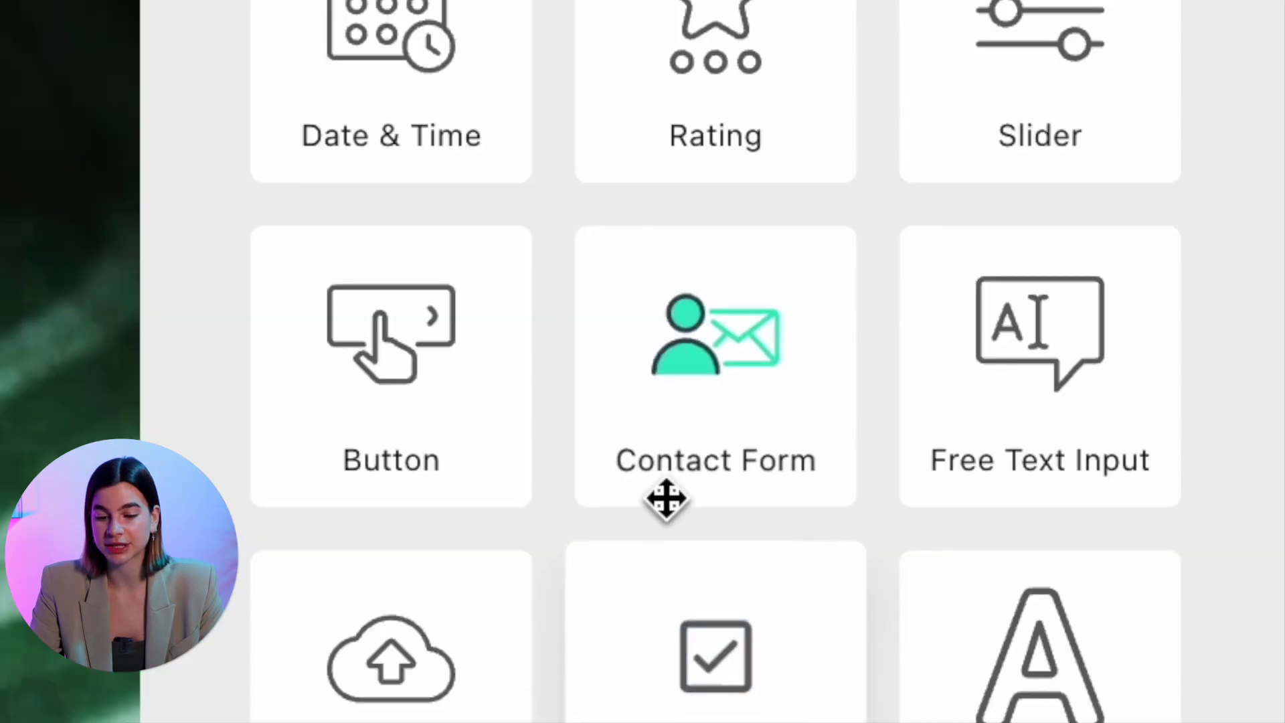
pyautogui.moveTo(666, 498); pyautogui.dragTo(0, 722)
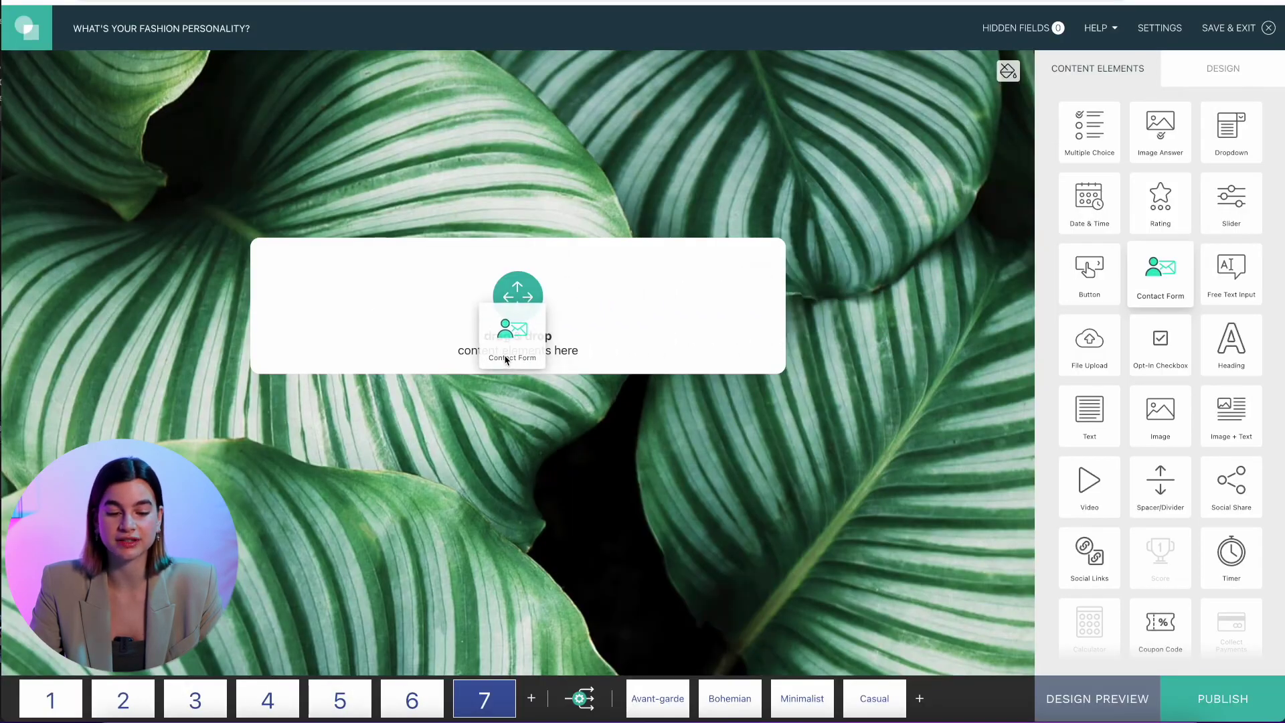
pyautogui.moveTo(507, 360); pyautogui.dragTo(502, 361)
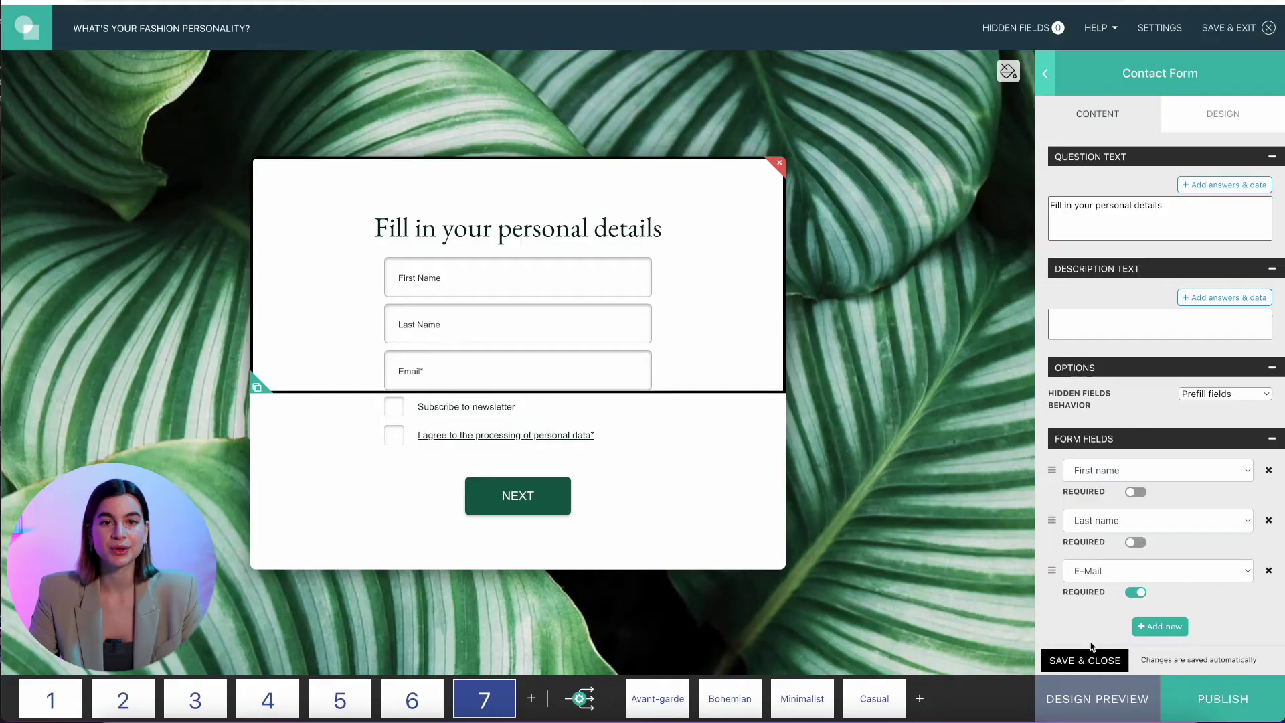
# Leave the contact form editor for project settings and scroll down to Email Notifications
pyautogui.click(1089, 661)
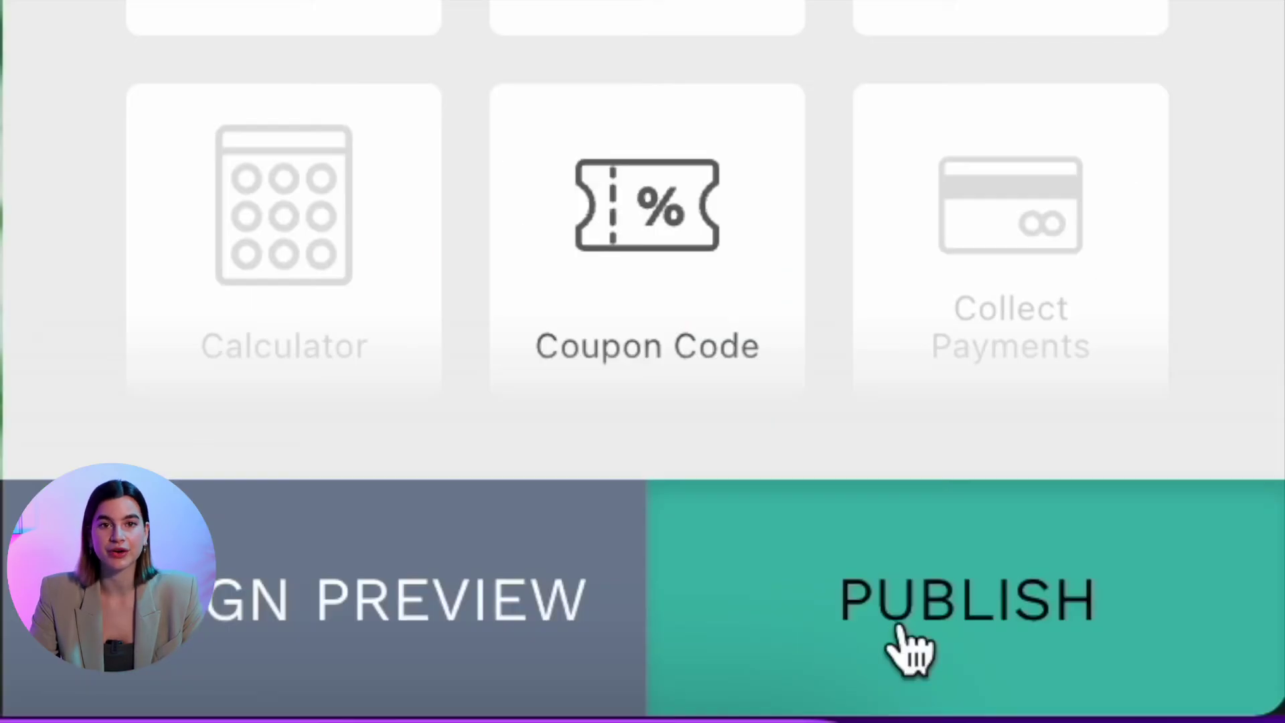
pyautogui.click(908, 648)
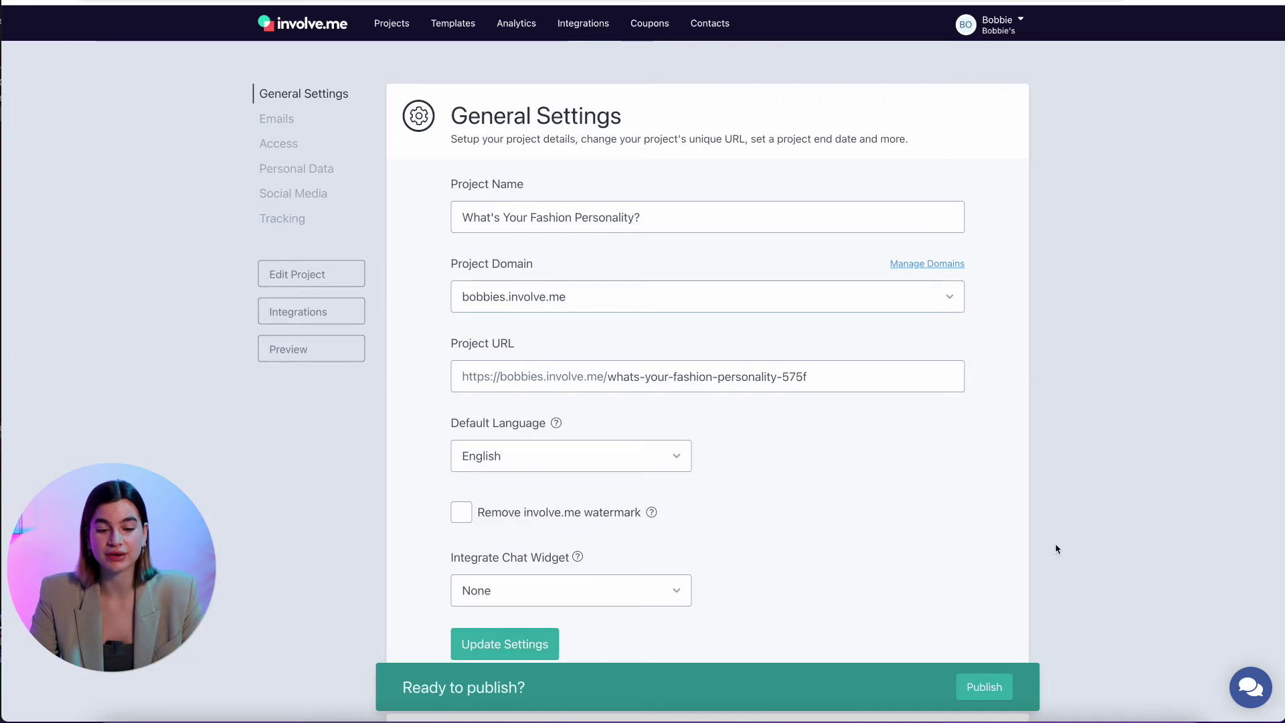
pyautogui.scroll(-8, 1056, 548)
pyautogui.scroll(-2, 1056, 548)
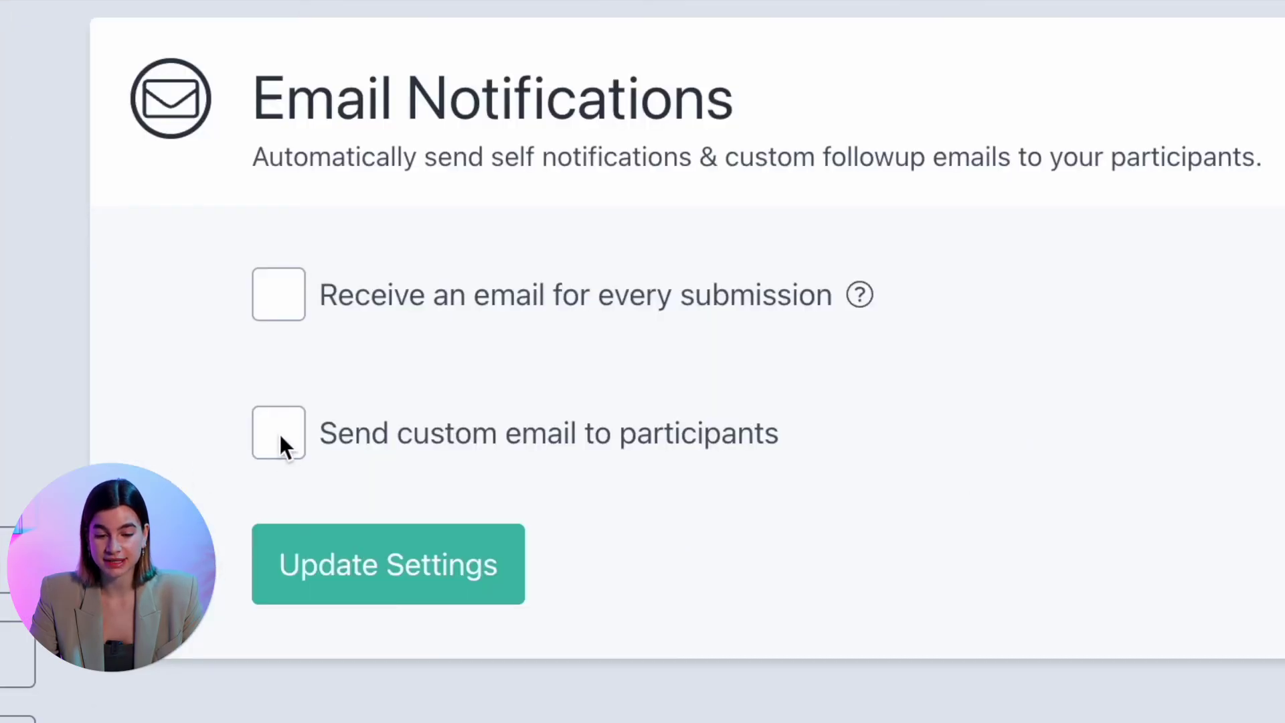
# Enable custom participant emails with a different email per outcome, and select the Casual outcome's email
pyautogui.click(280, 435)
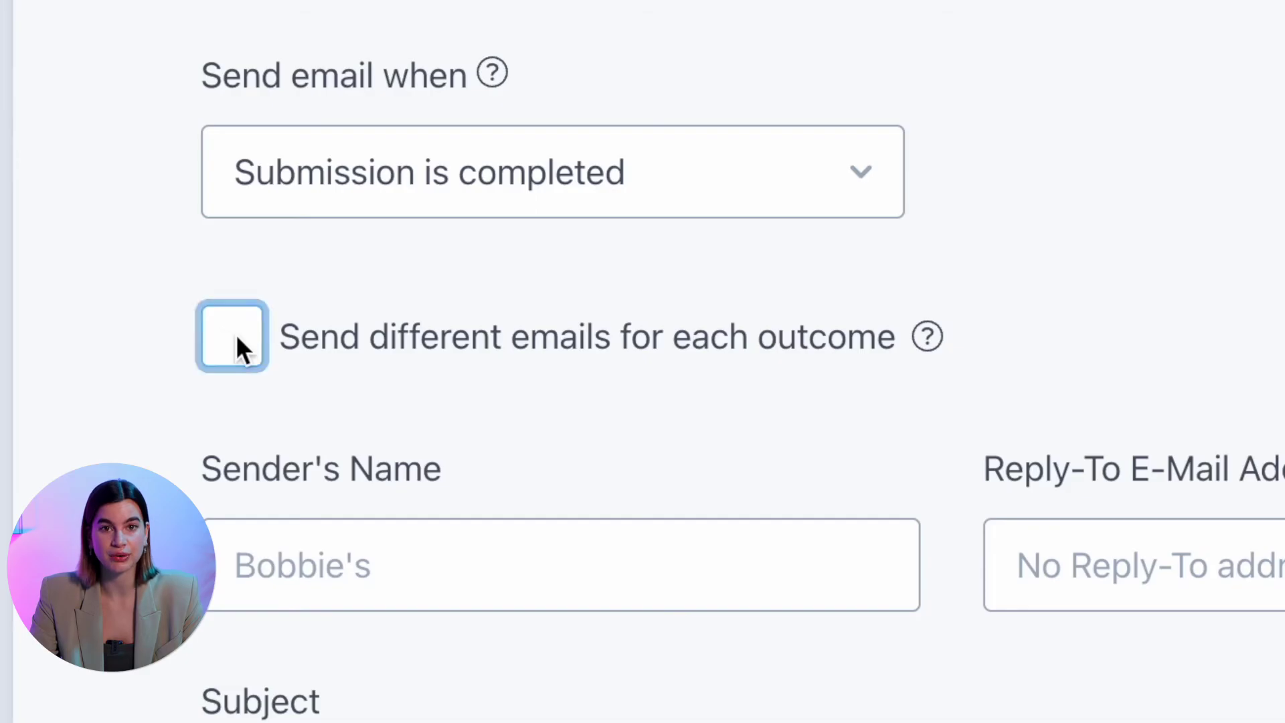
pyautogui.click(460, 305)
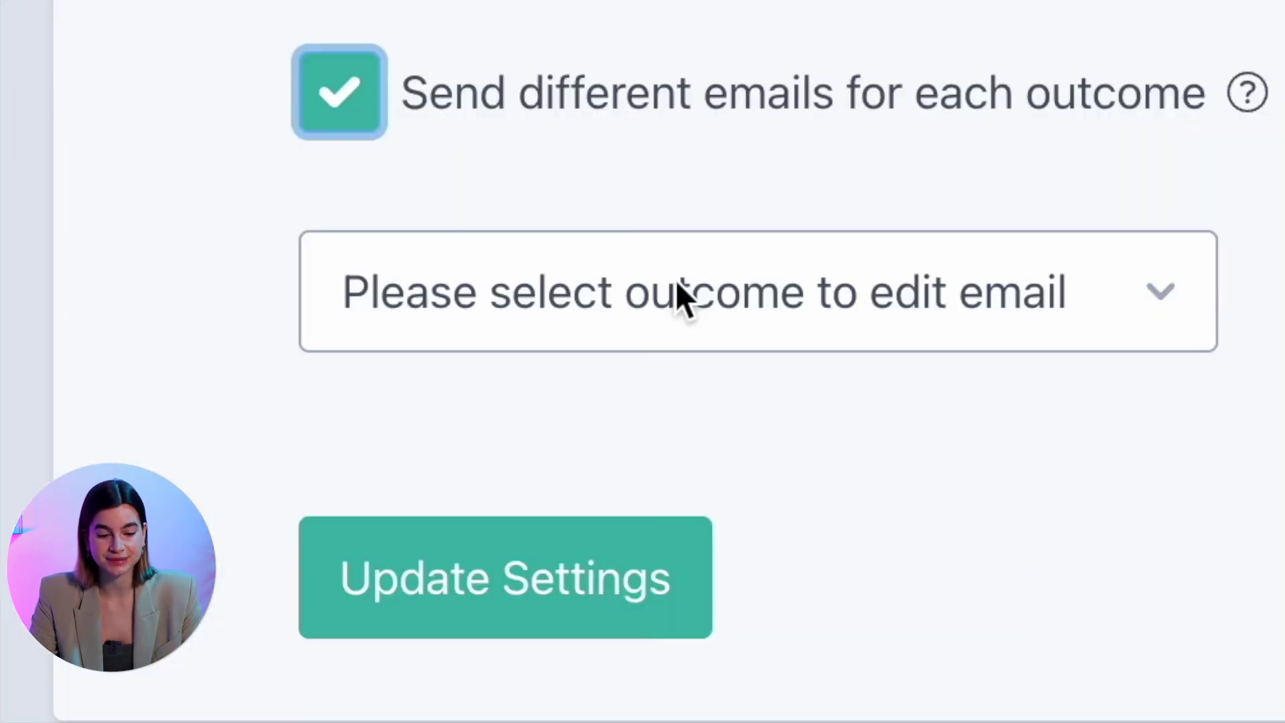
pyautogui.click(550, 299)
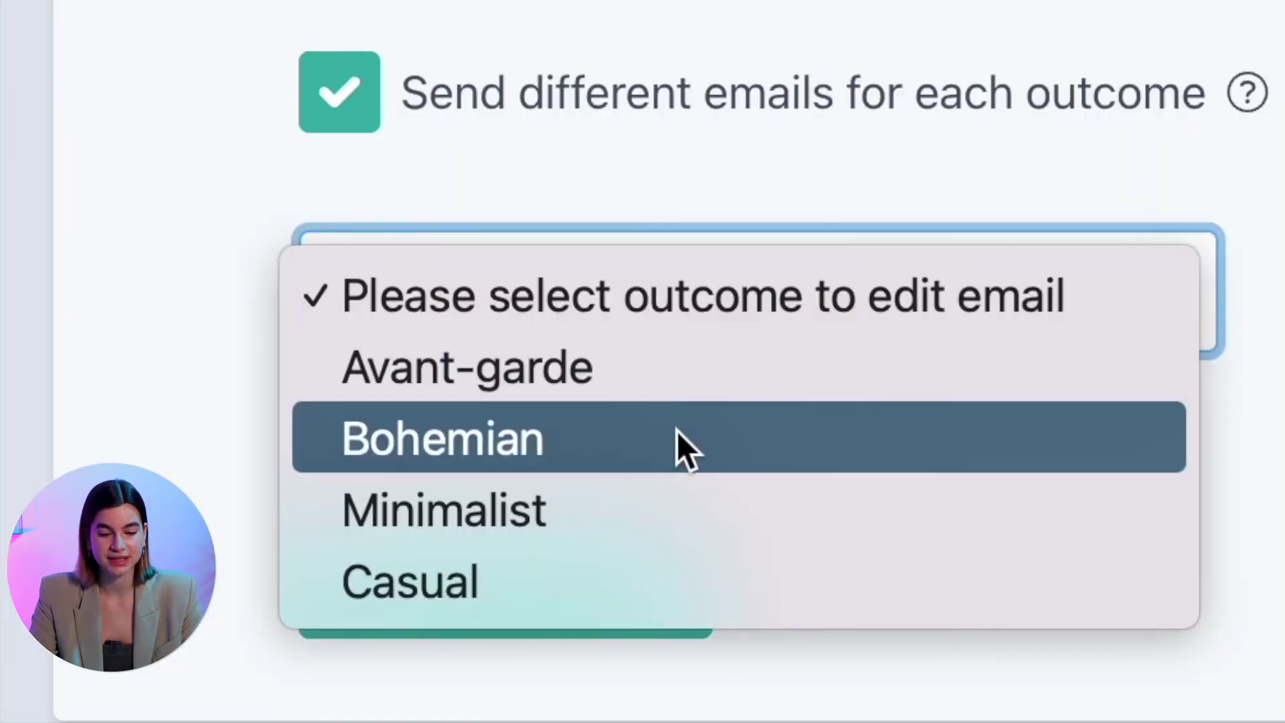
pyautogui.click(653, 572)
pyautogui.scroll(-1, 429, 370)
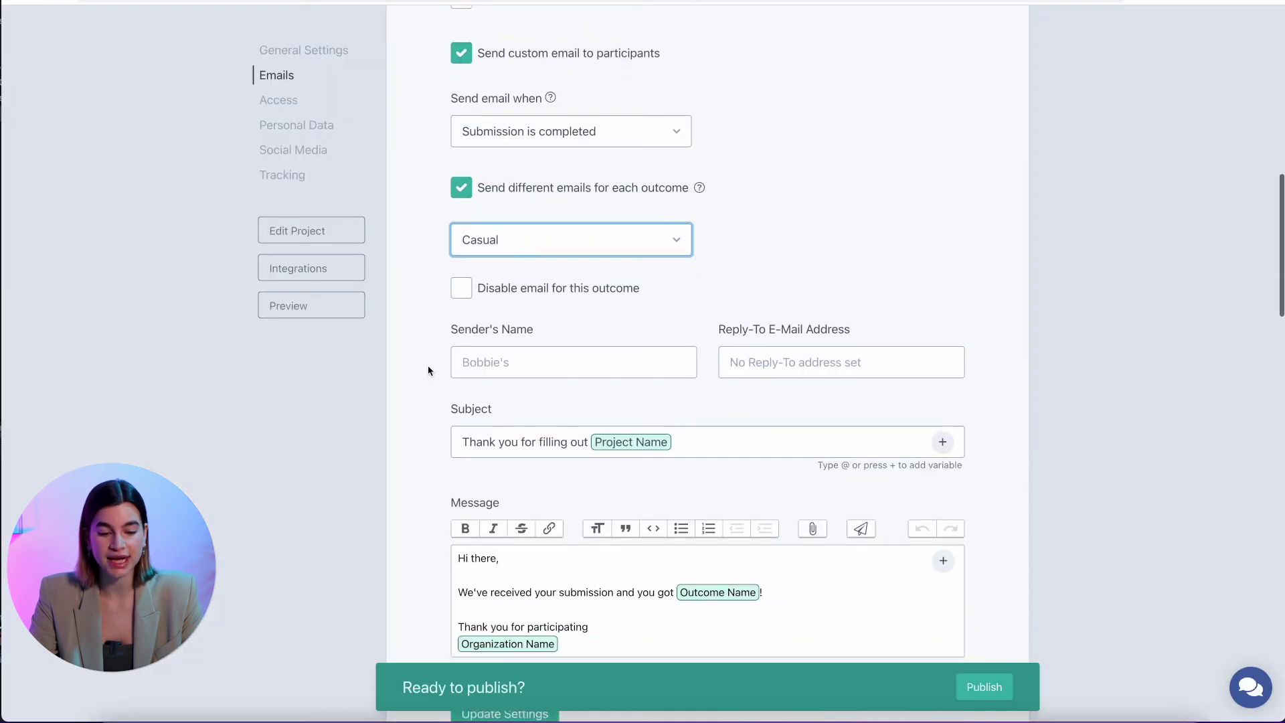
pyautogui.scroll(-2, 428, 370)
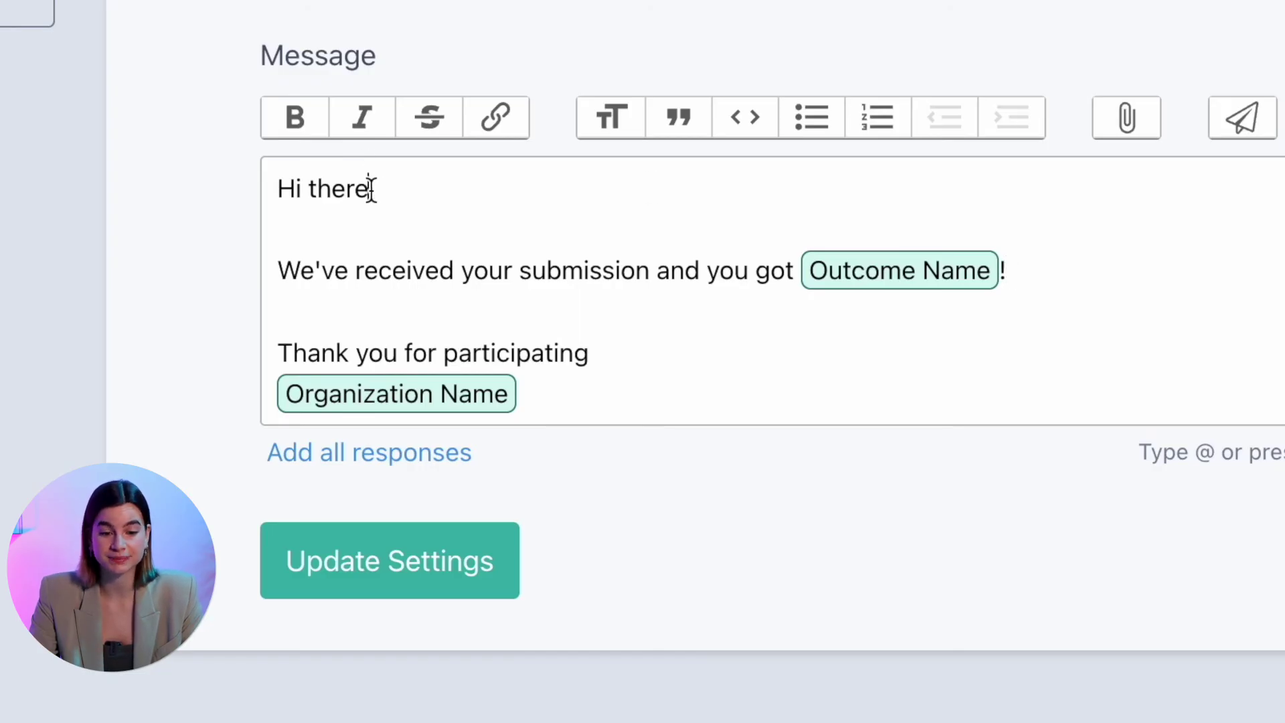
pyautogui.moveTo(372, 189); pyautogui.dragTo(310, 194)
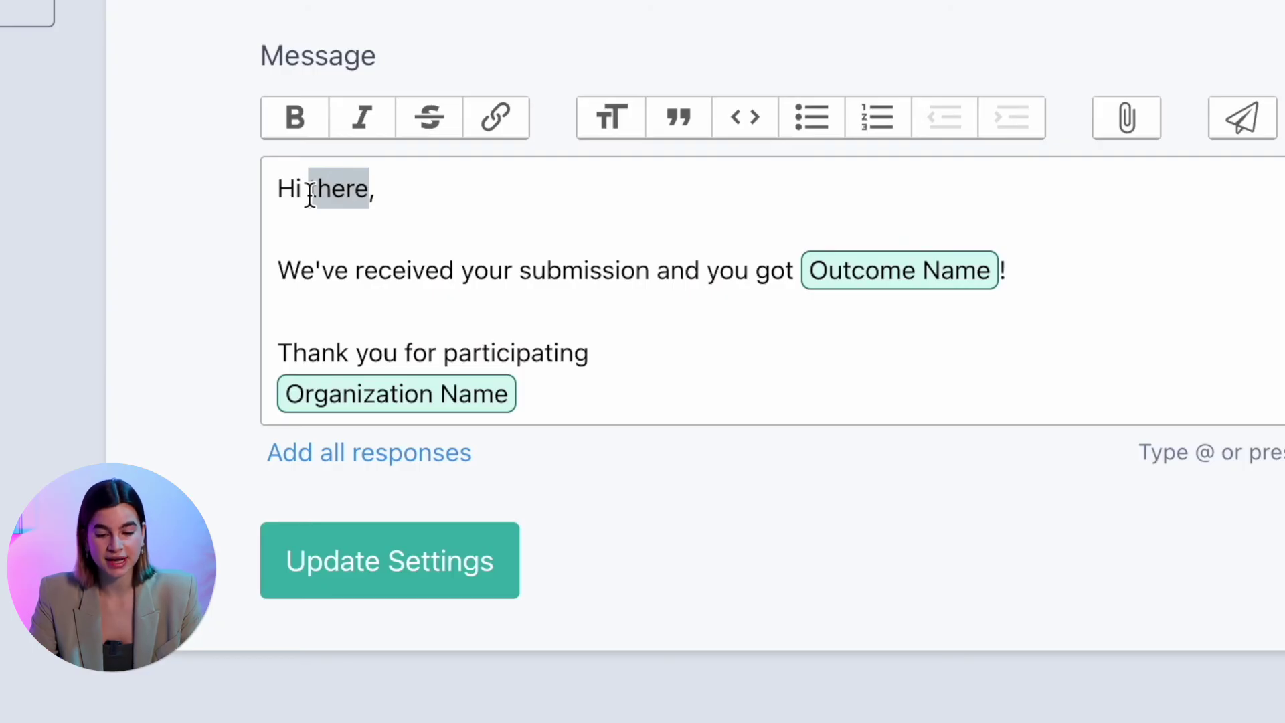
pyautogui.press('BackSpace')
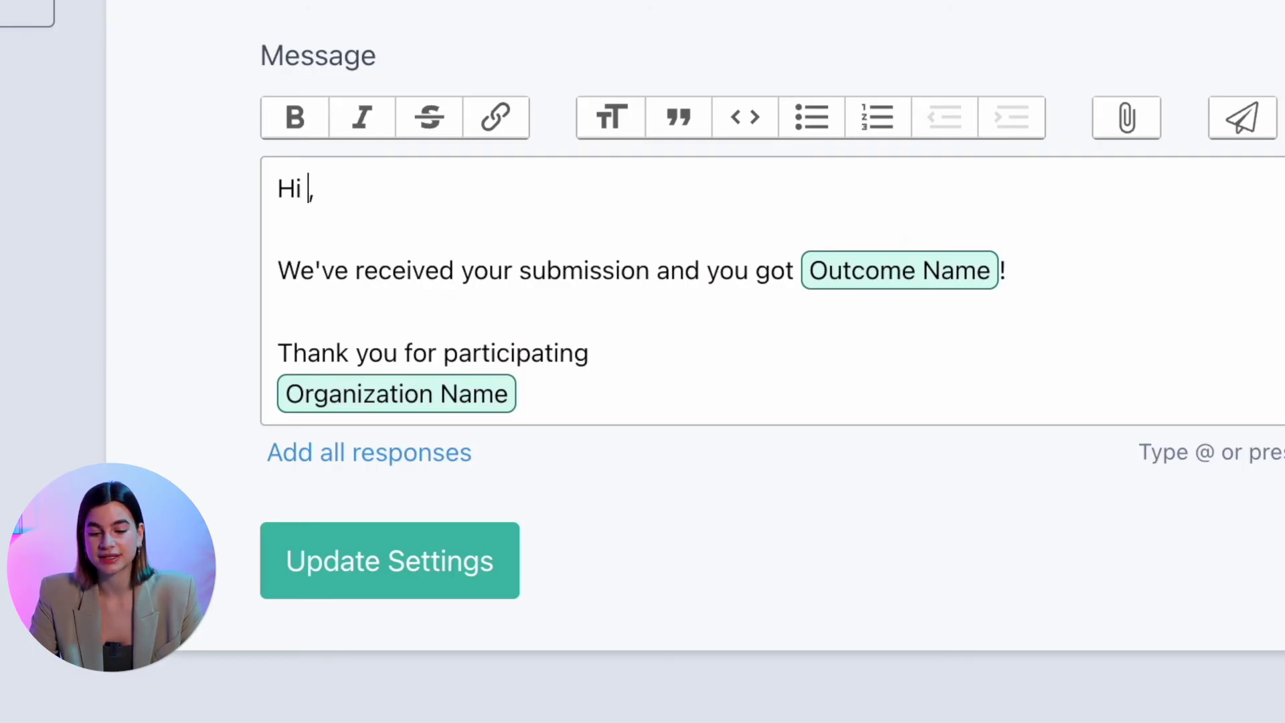
pyautogui.write('@')
pyautogui.scroll(-10, 513, 505)
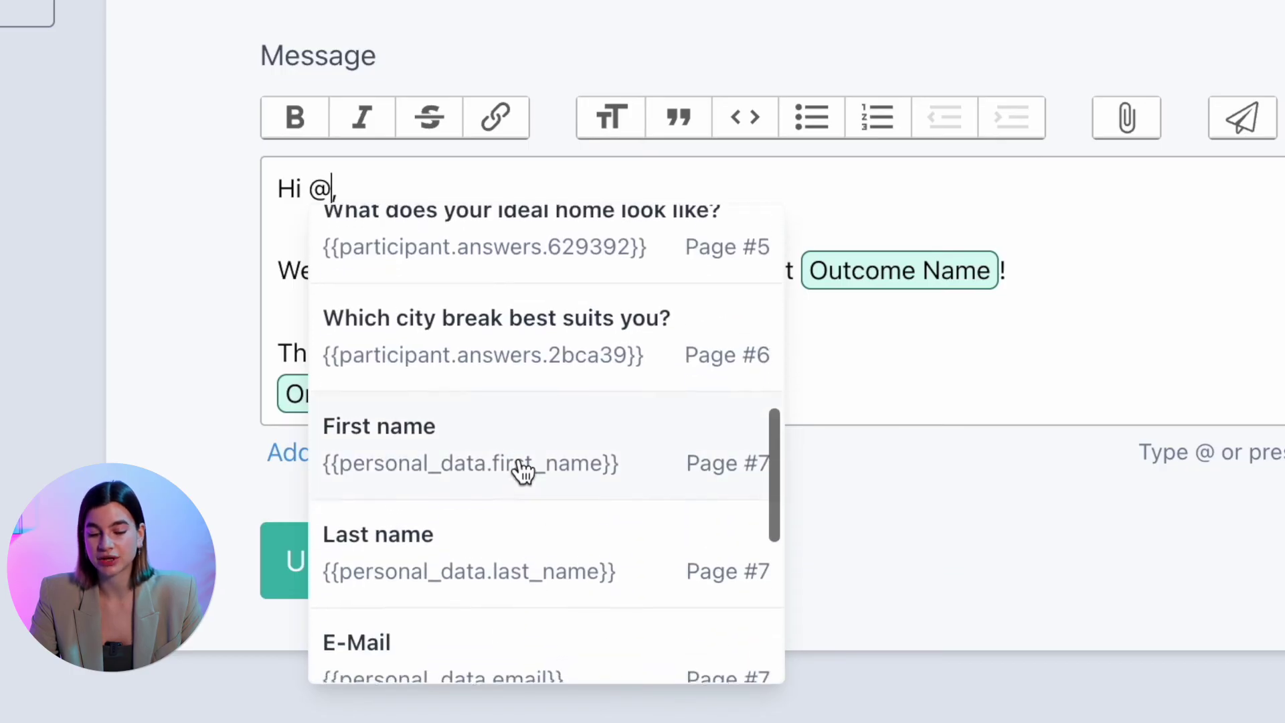
pyautogui.click(522, 465)
pyautogui.scroll(-1, 670, 358)
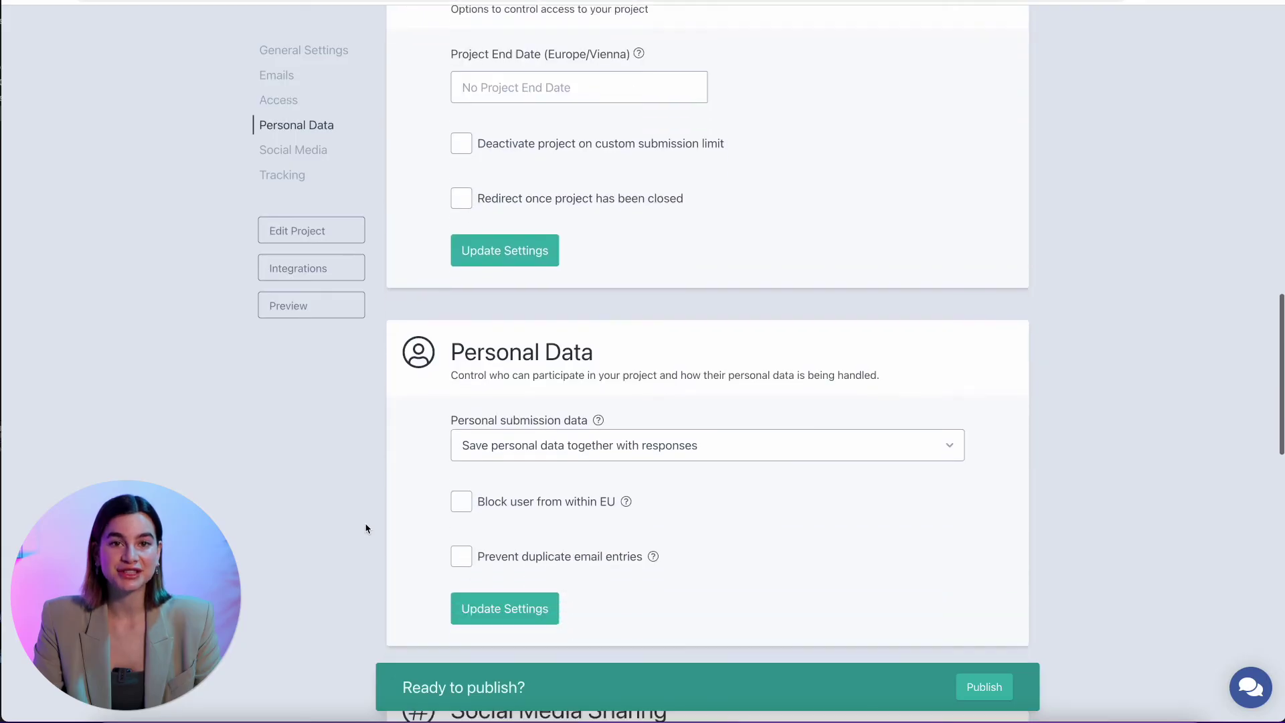
# Set the sharing title to 'What's Your Fashion Personality' and screenshot the quiz for a sharing image
pyautogui.scroll(-7, 365, 526)
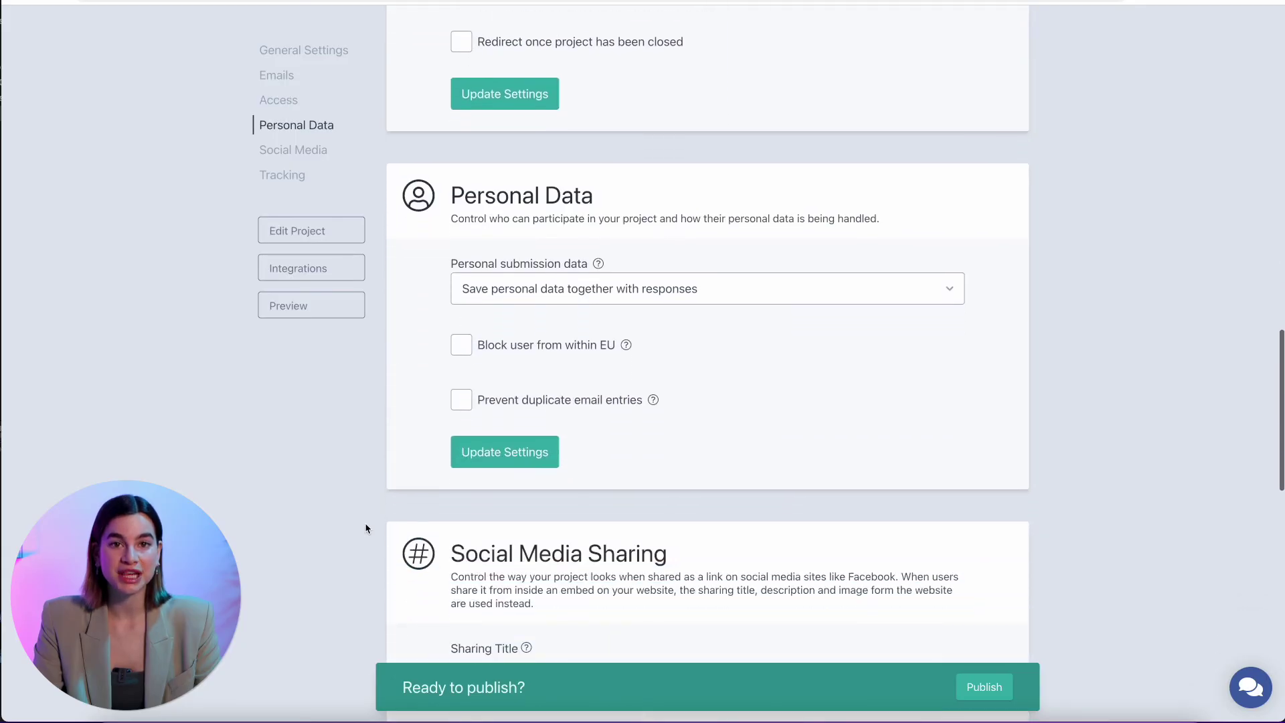
pyautogui.scroll(-1, 365, 526)
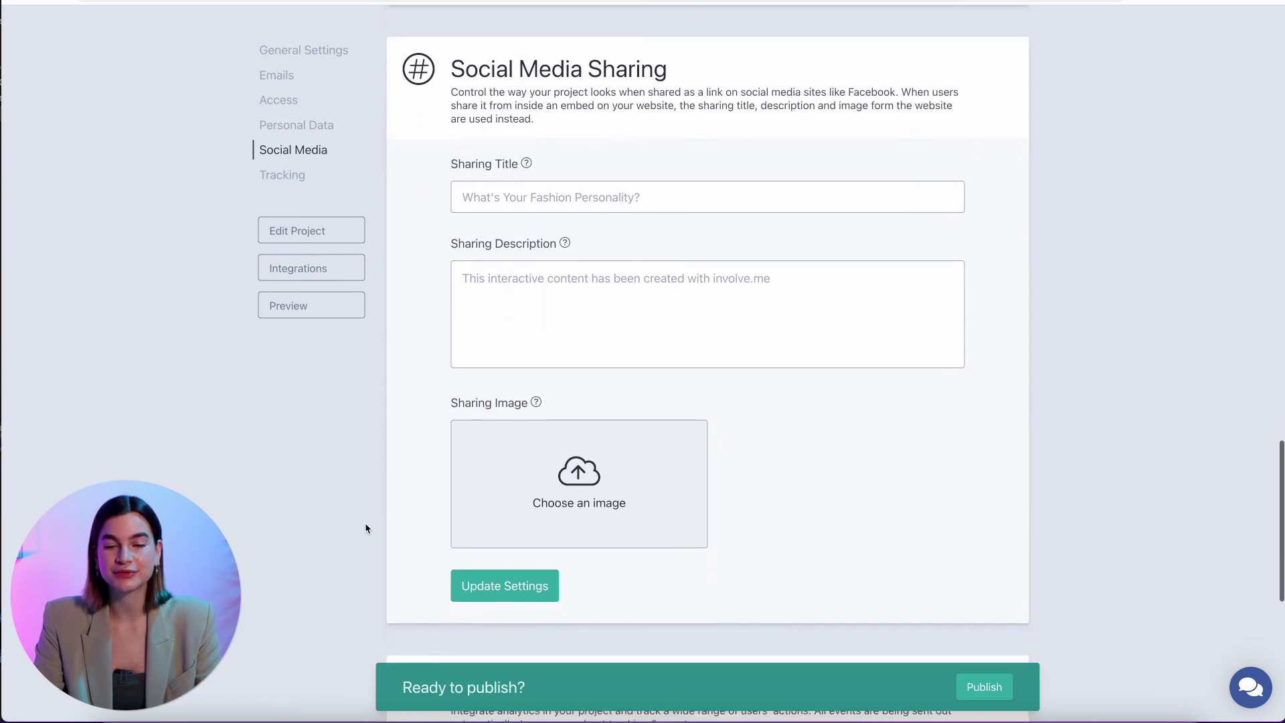
pyautogui.click(560, 211)
pyautogui.write("What's Your Fashion Personality")
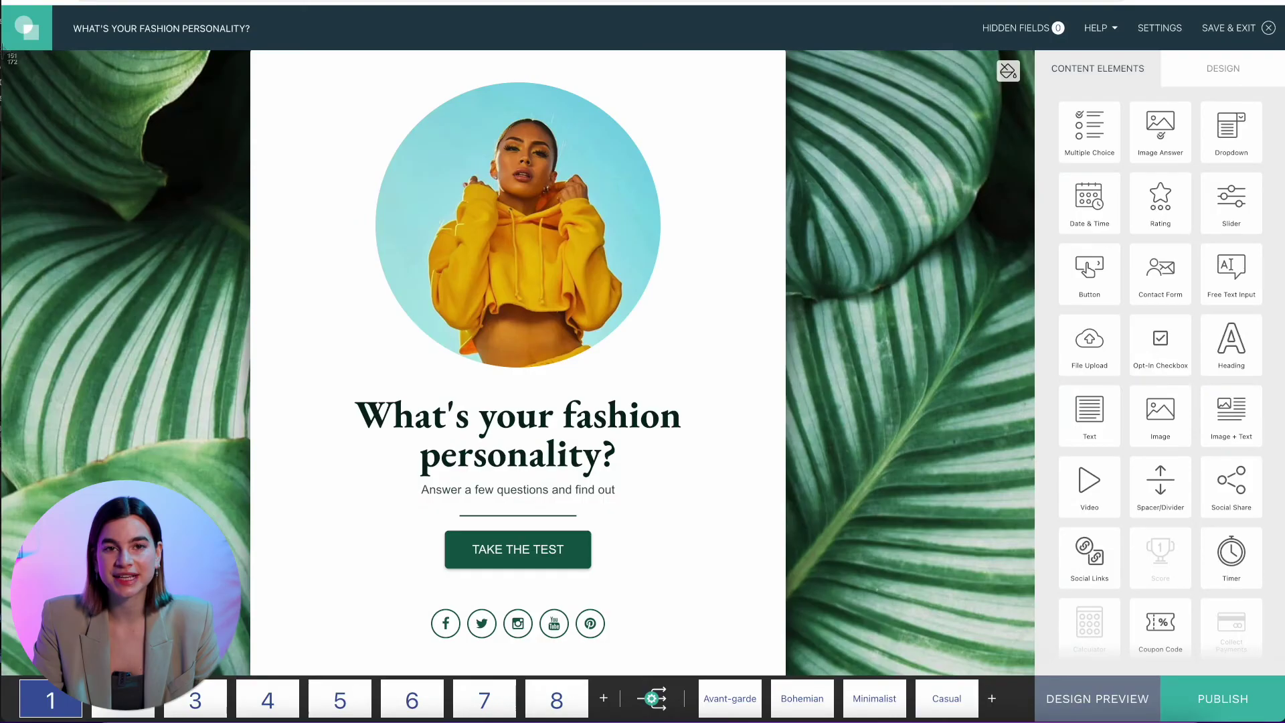
pyautogui.moveTo(3, 50); pyautogui.dragTo(1034, 676)
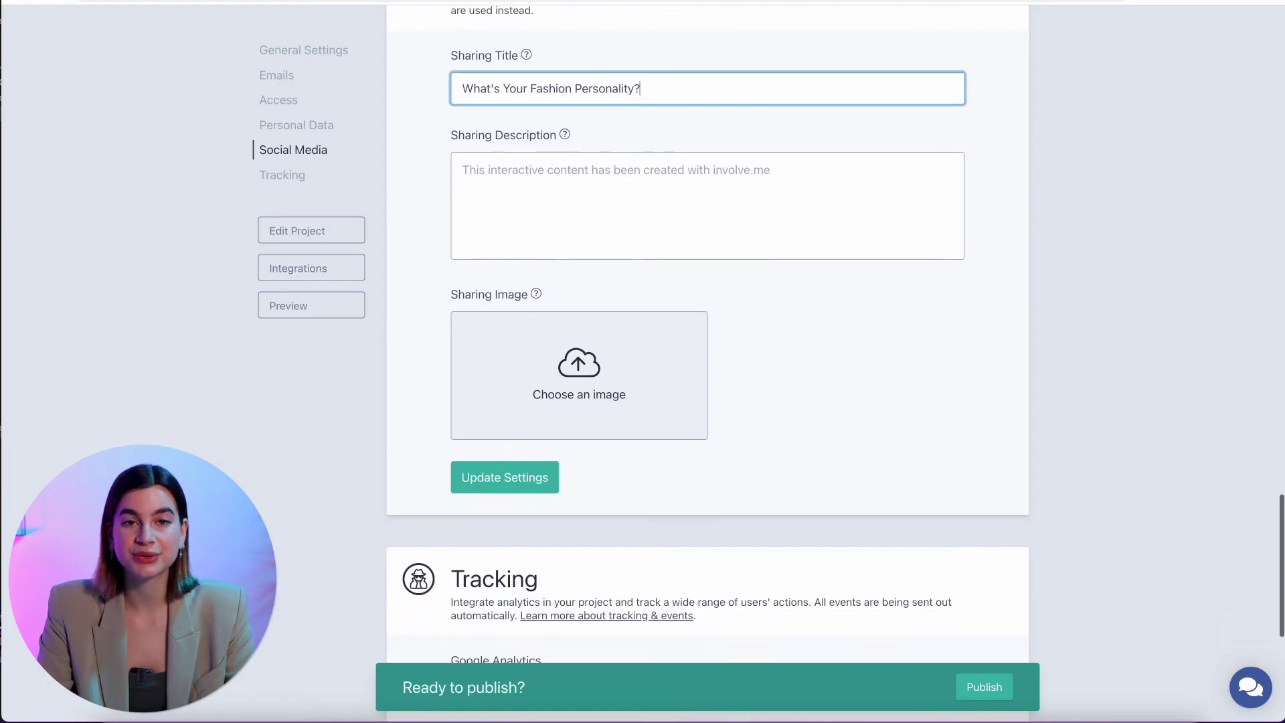
# Scroll past Tracking and go to the Integrations page from the sidebar
pyautogui.scroll(-6, 707, 362)
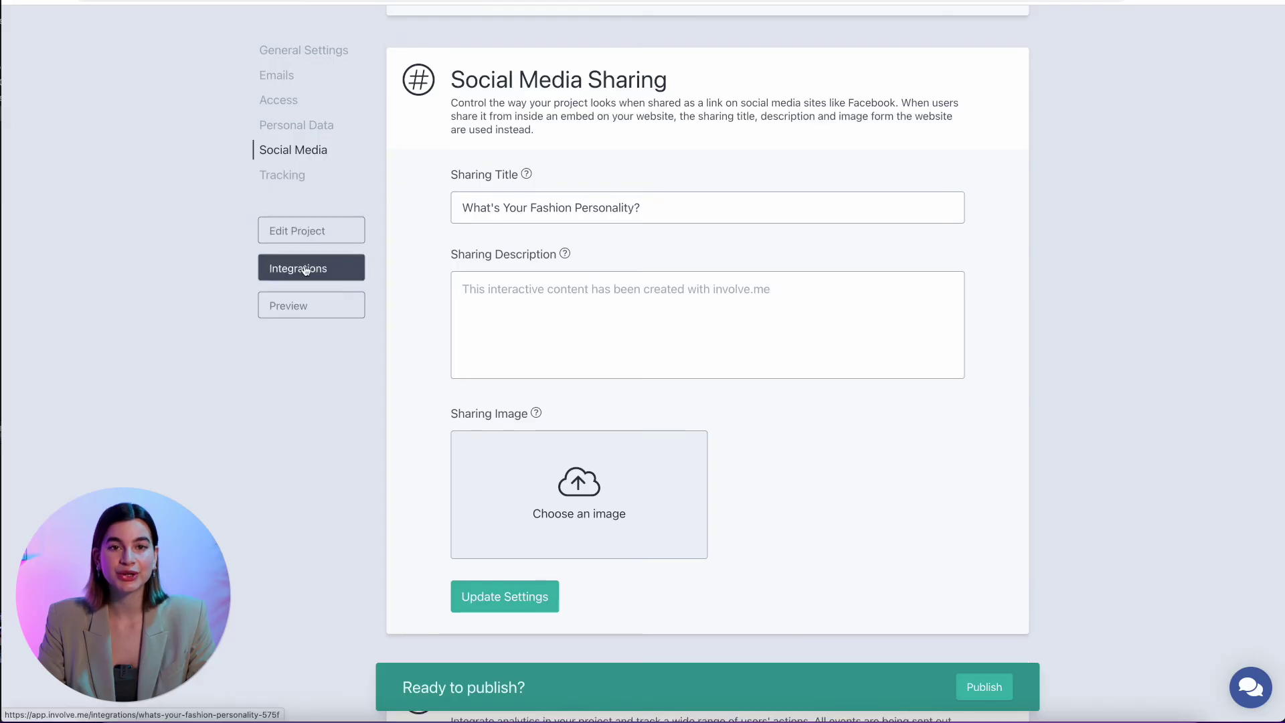
pyautogui.click(310, 267)
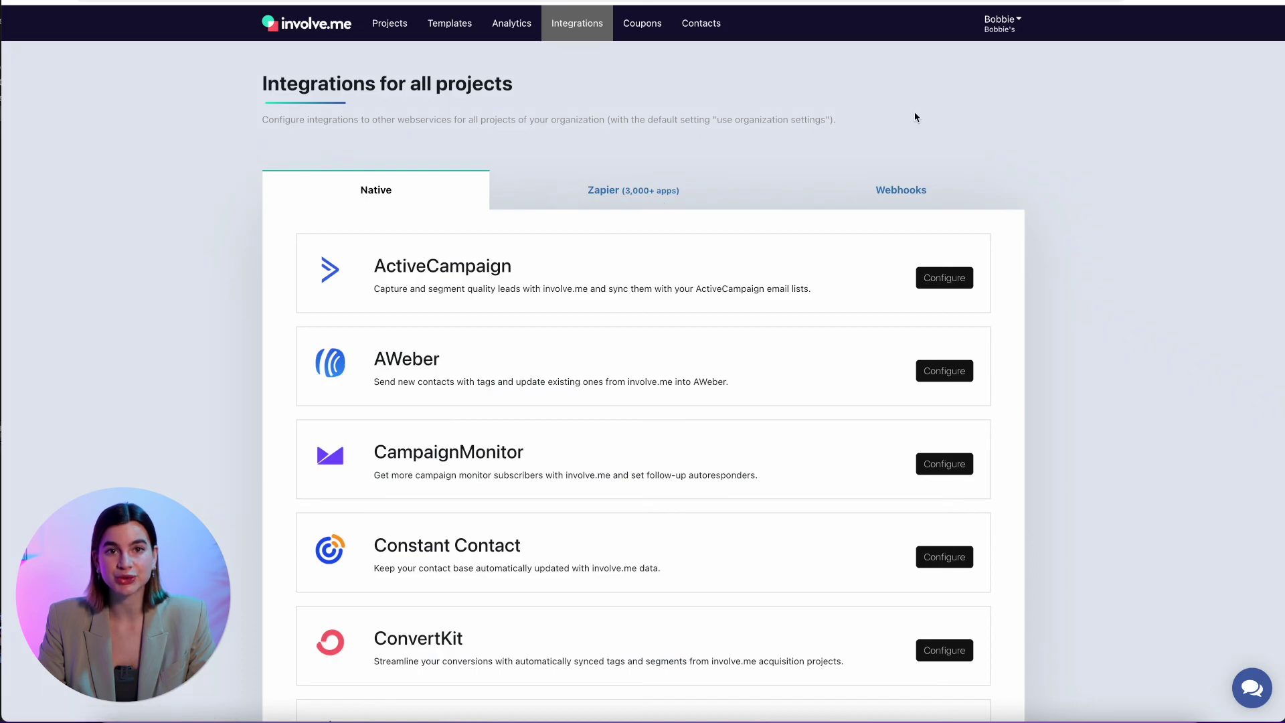
# Browse the native integrations, then publish What's Your Fashion Personality? from the settings
pyautogui.scroll(-5, 897, 139)
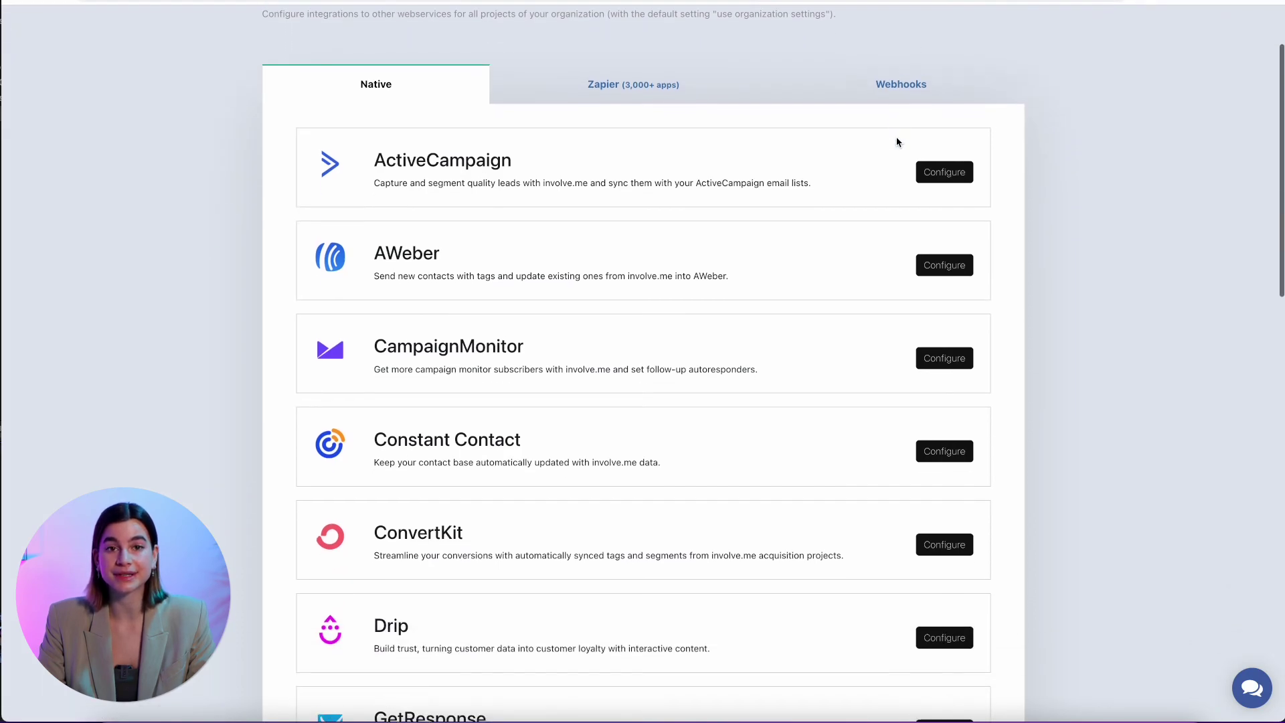
pyautogui.scroll(-14, 897, 141)
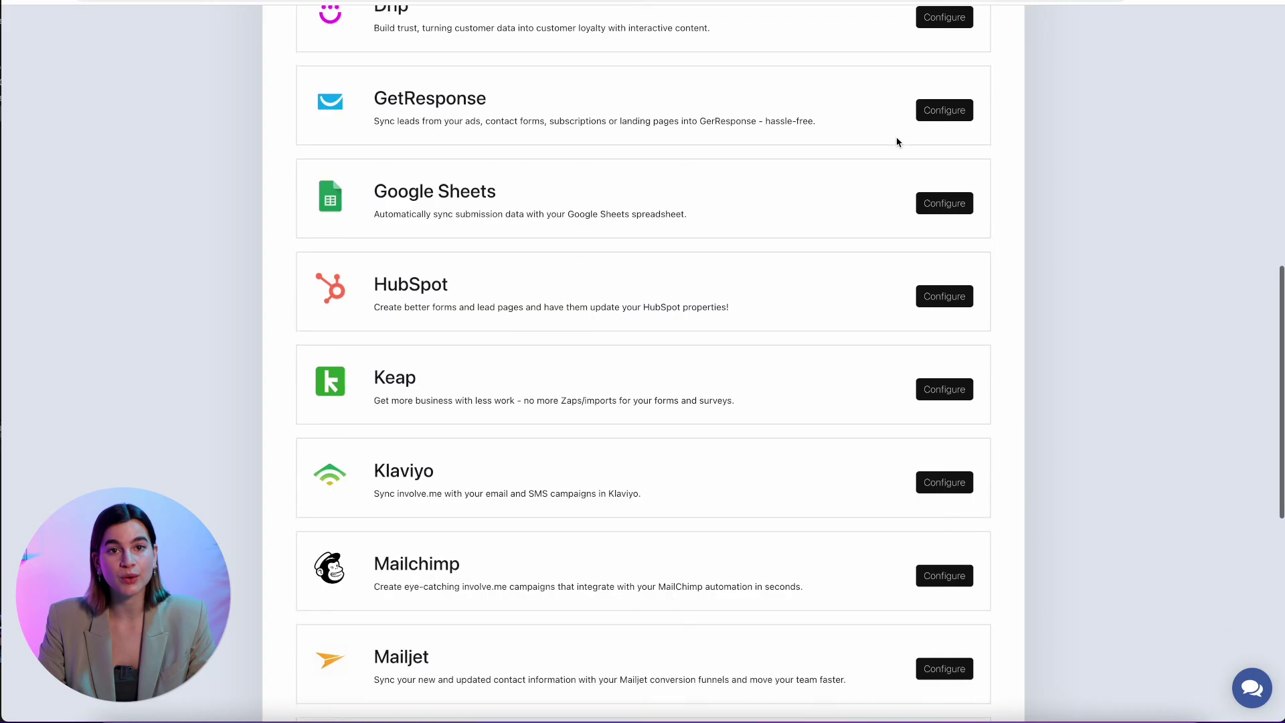
pyautogui.scroll(-4, 896, 142)
pyautogui.scroll(18, 896, 141)
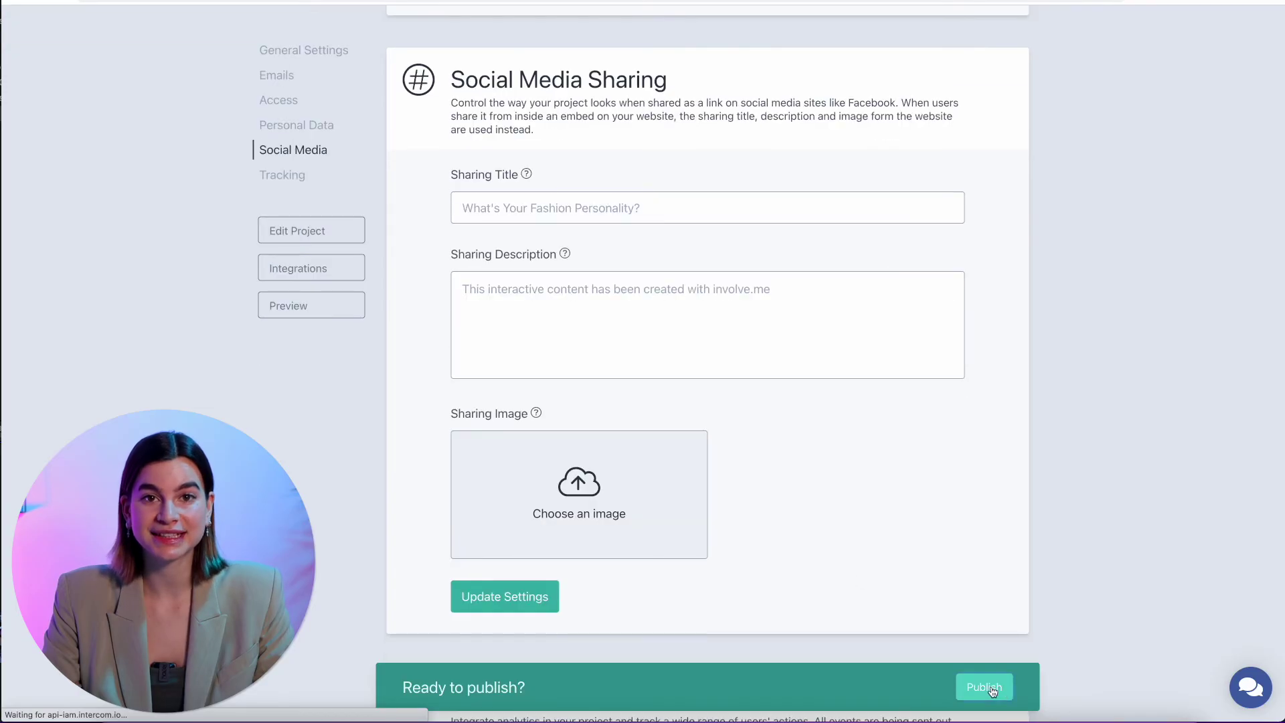
pyautogui.click(990, 687)
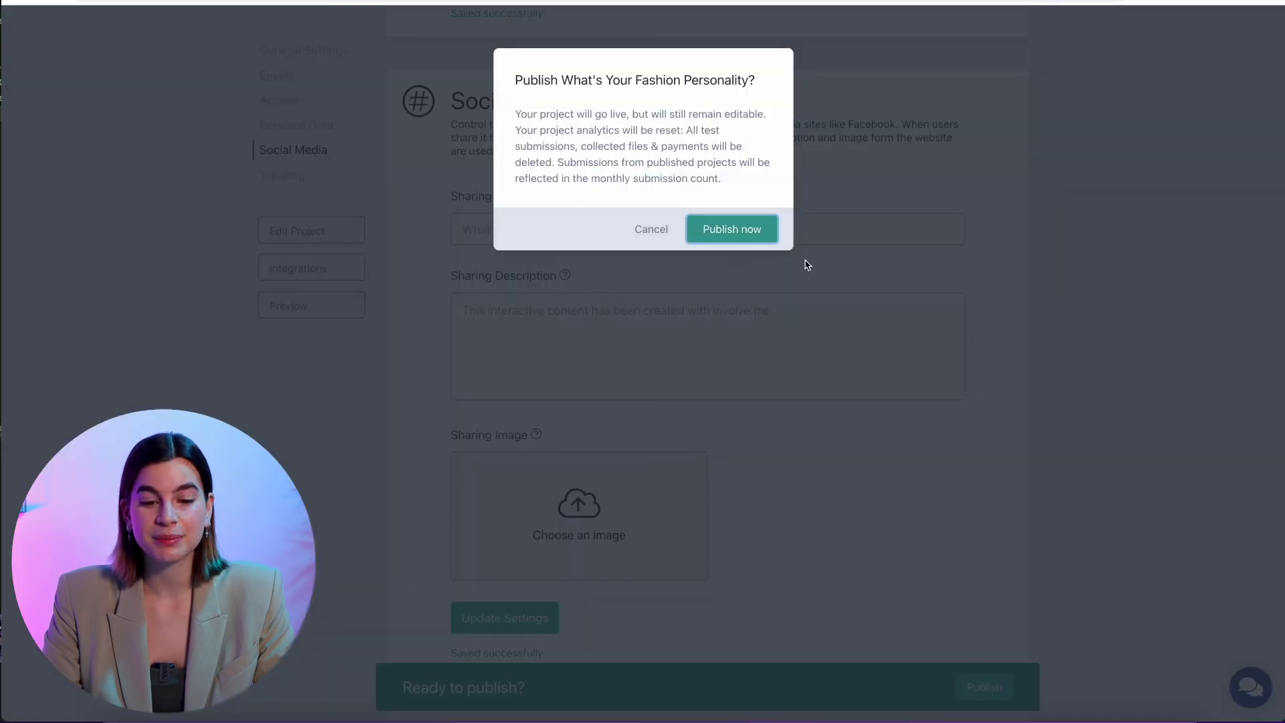